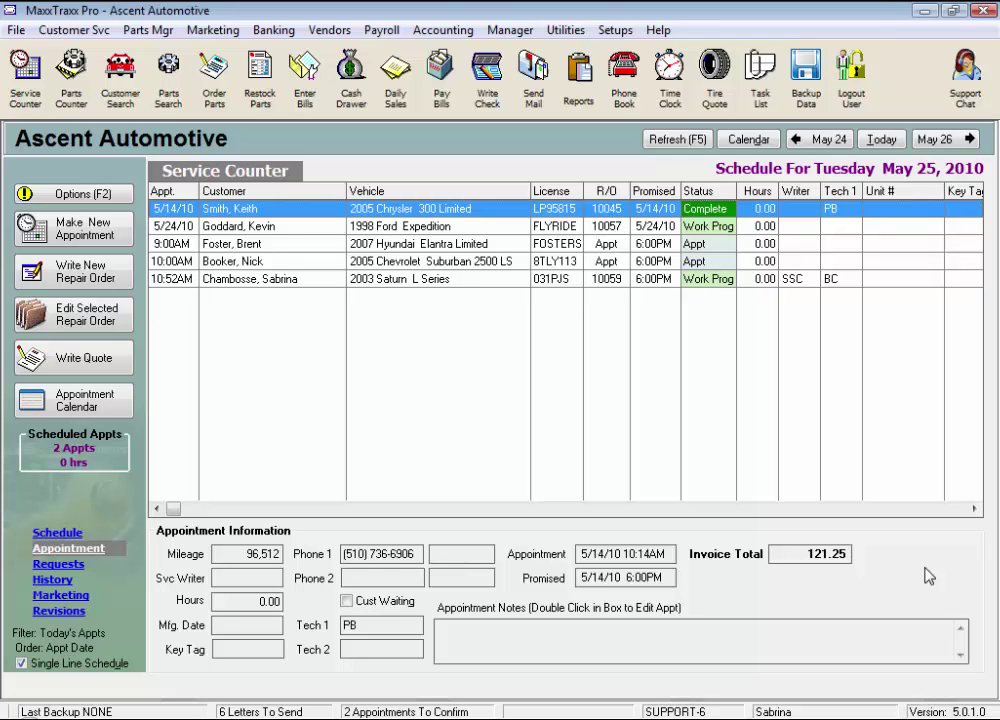
Open repair order 10059 from the 10:52AM row of the Service Counter schedule
double_click(430, 281)
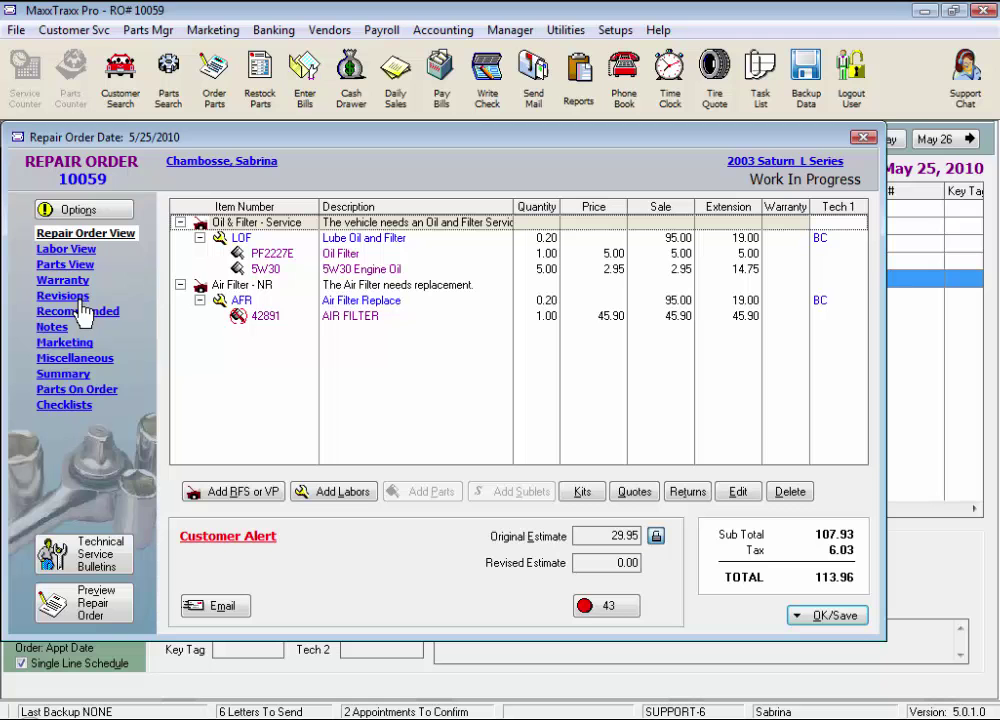
Review the order's labor total of 38.00, then its parts total of 65.65
click(80, 250)
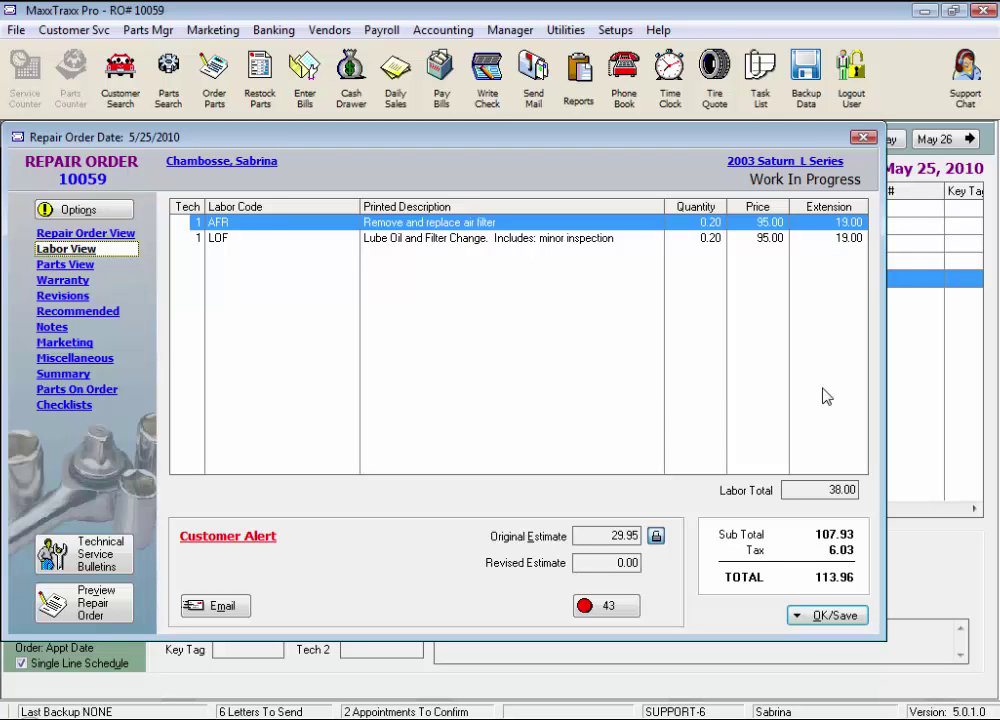
click(810, 489)
drag(810, 489, 868, 486)
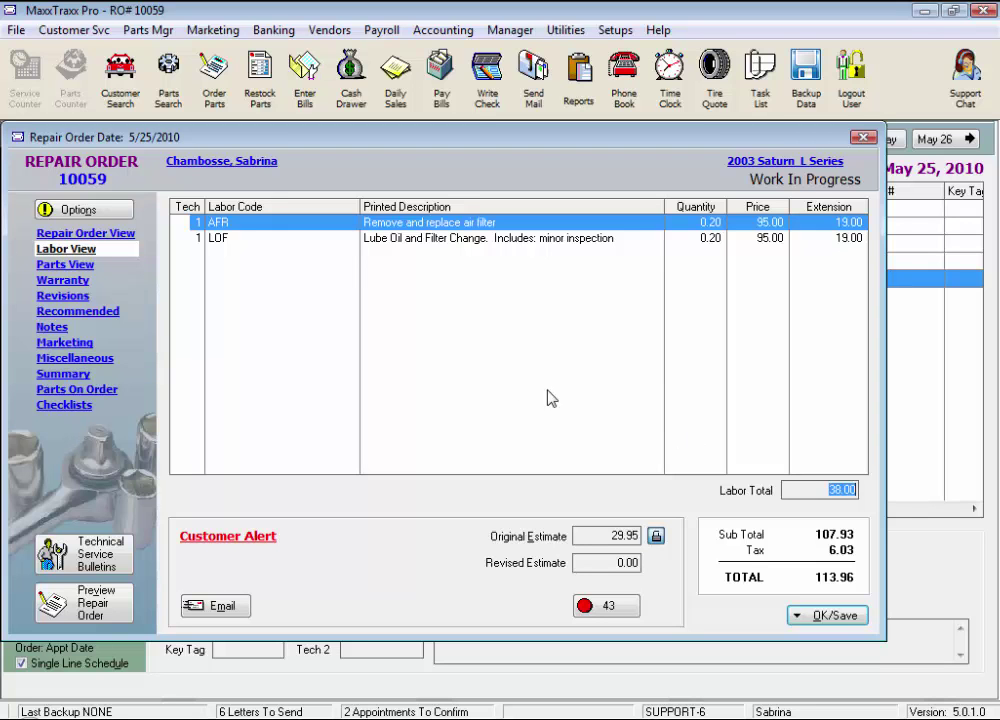
click(68, 266)
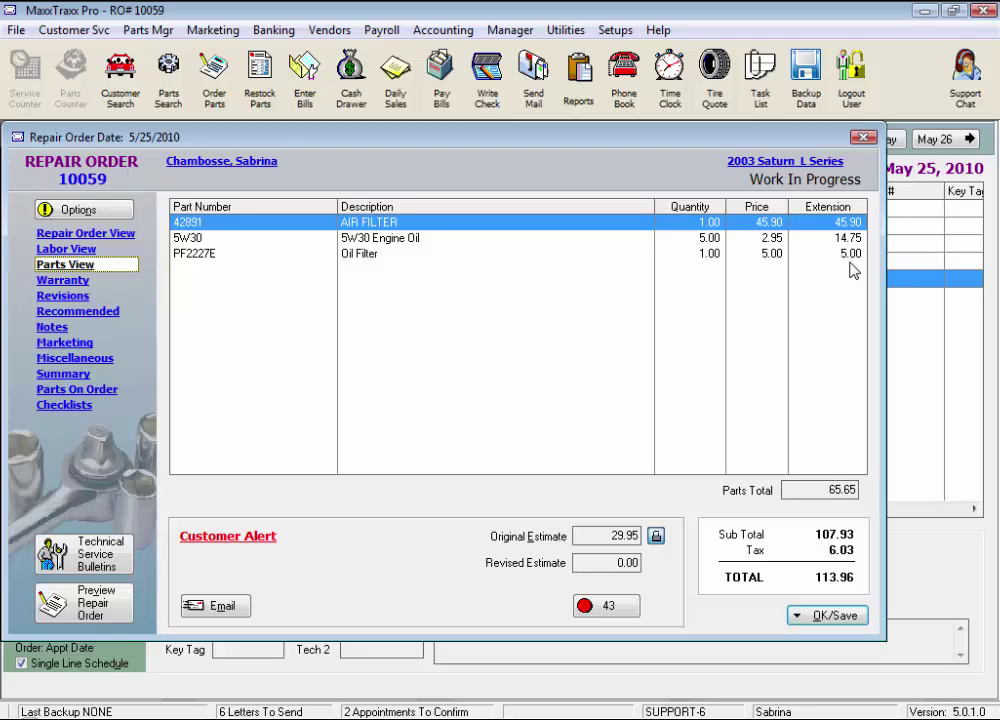
click(845, 490)
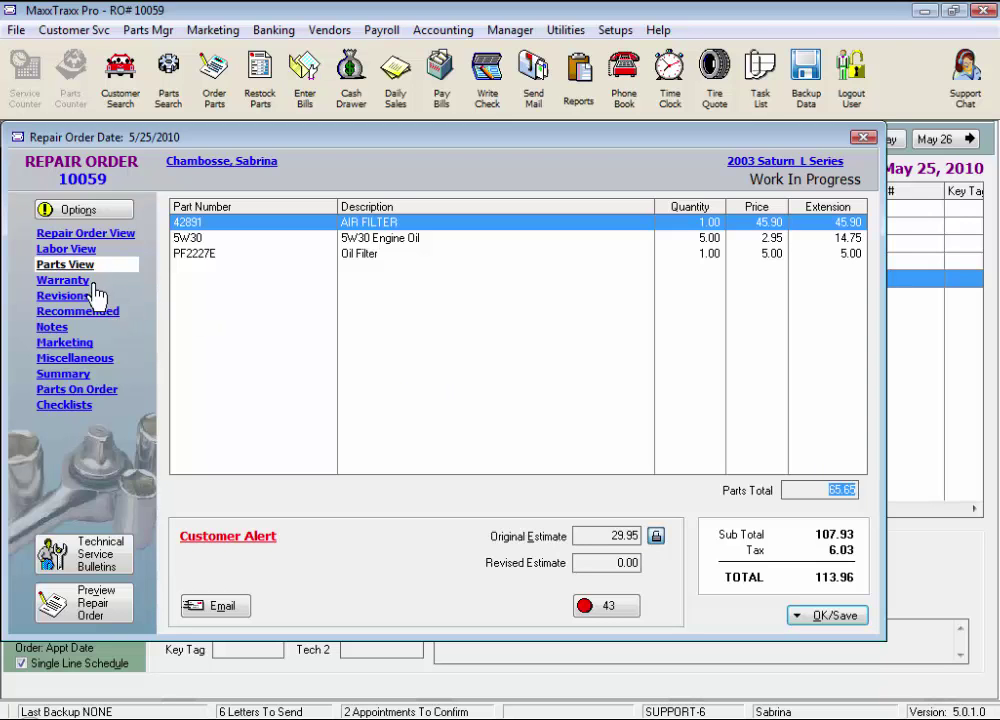
Add the predefined Battery Warranty to the order
click(62, 281)
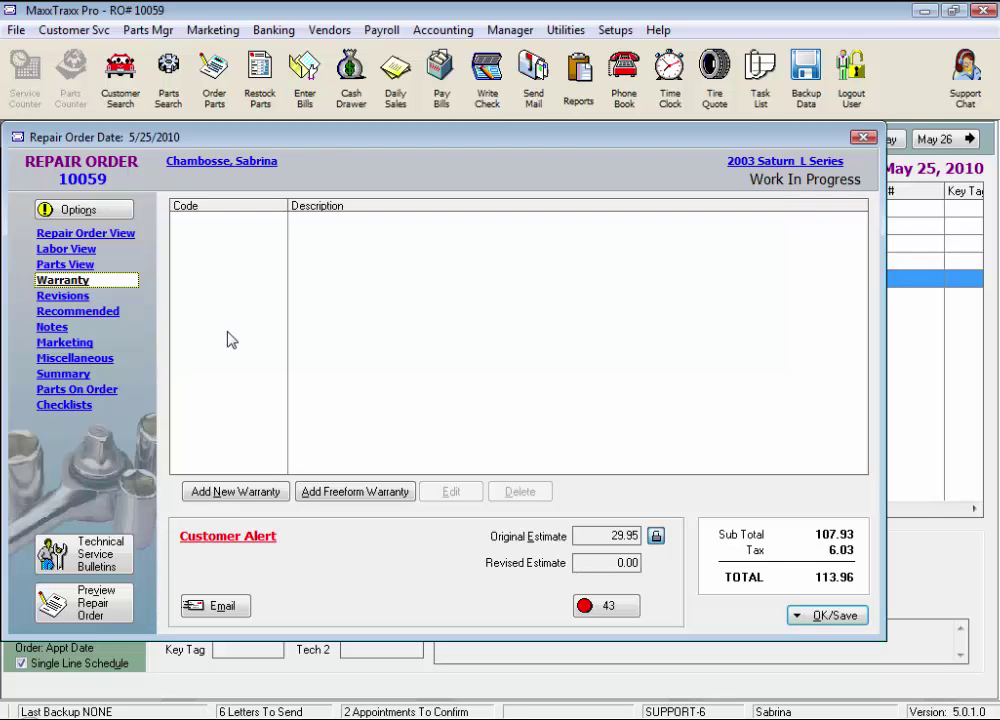
click(238, 492)
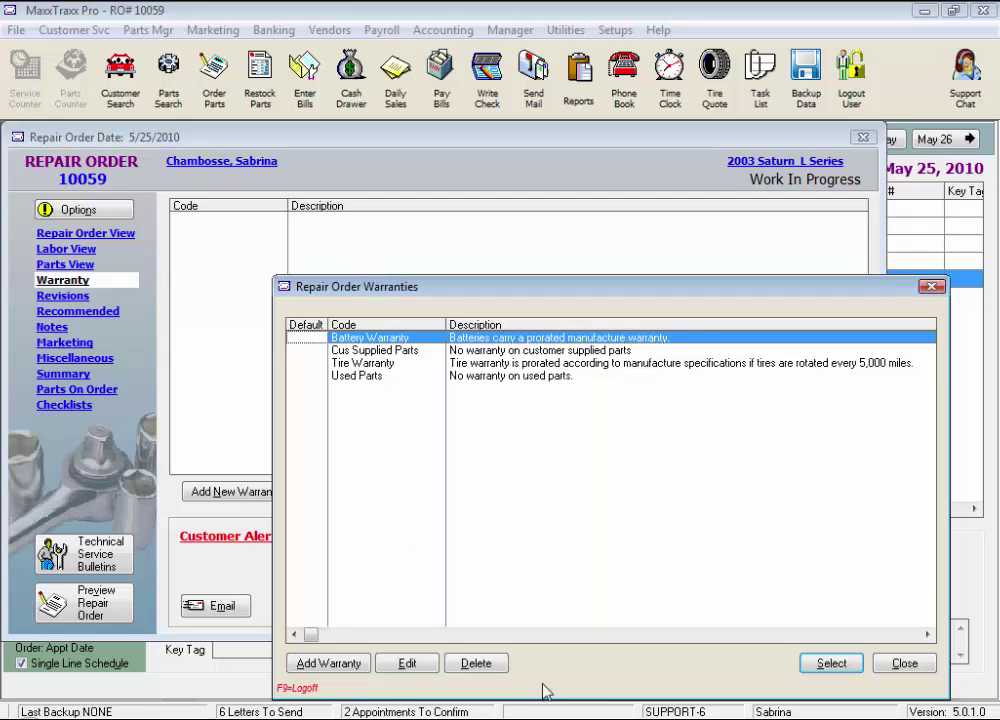
click(831, 663)
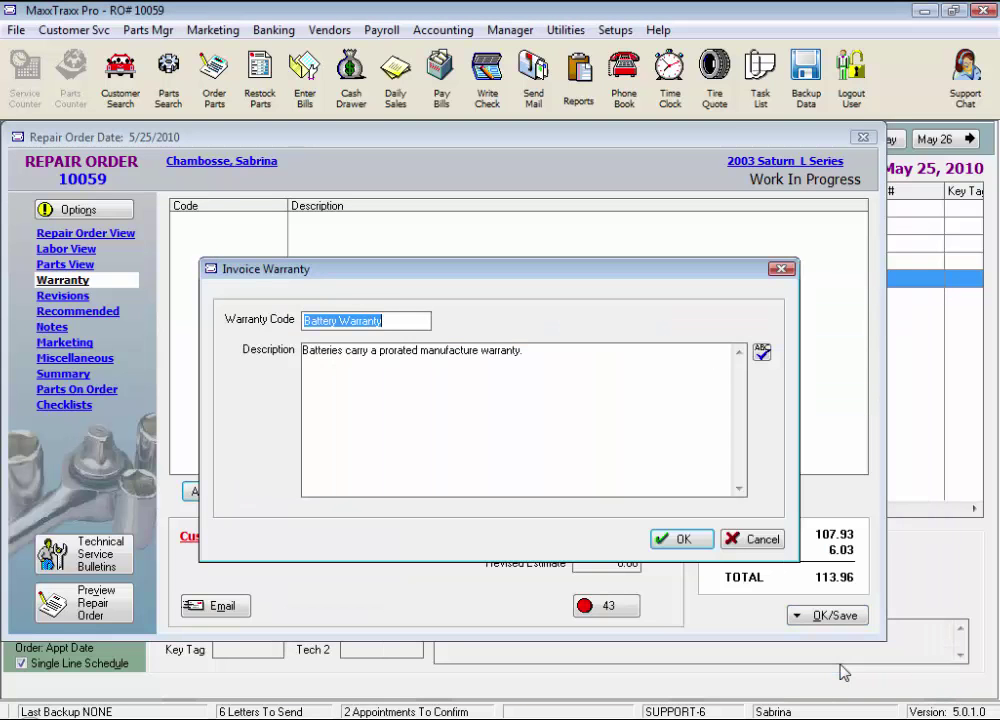
click(561, 358)
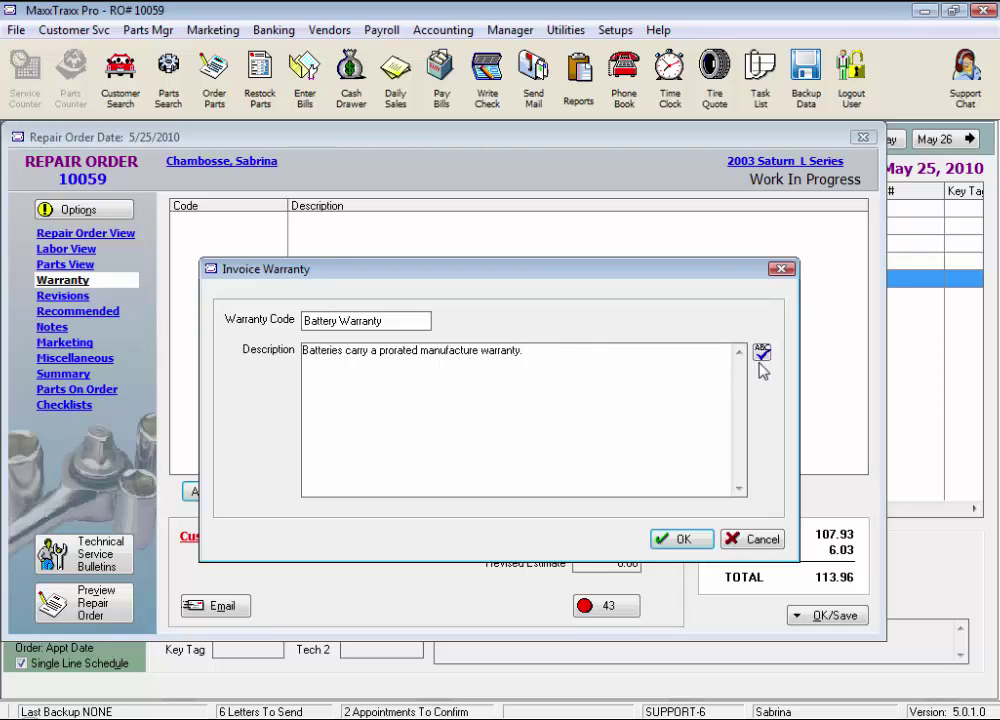
click(683, 538)
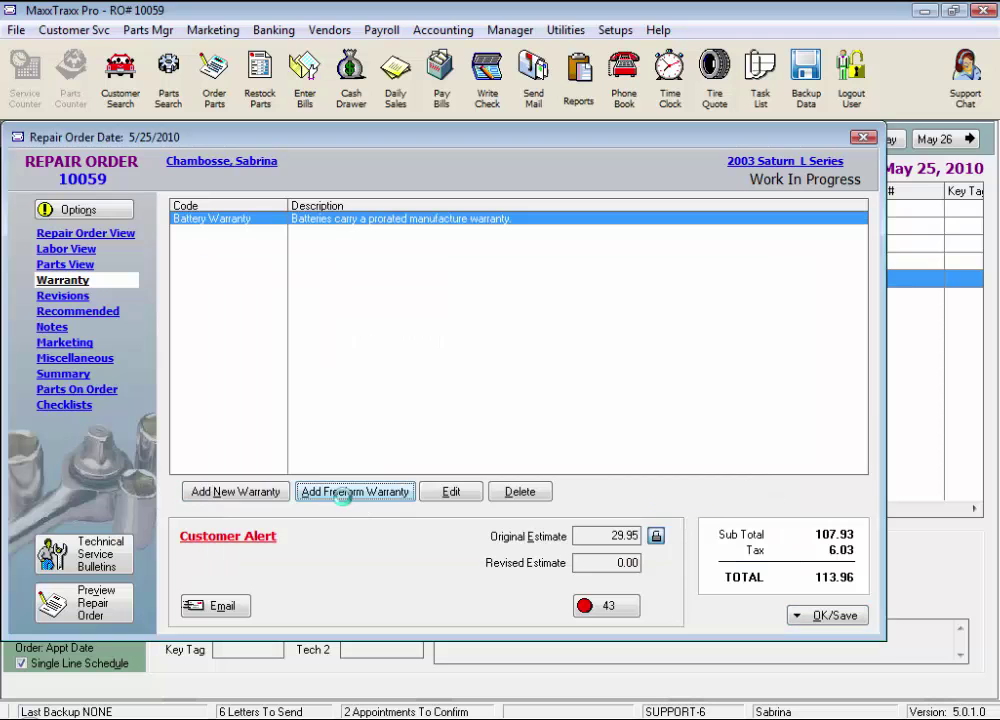
Cancel an empty freeform warranty, delete the Battery Warranty, and view the estimate revisions
click(342, 491)
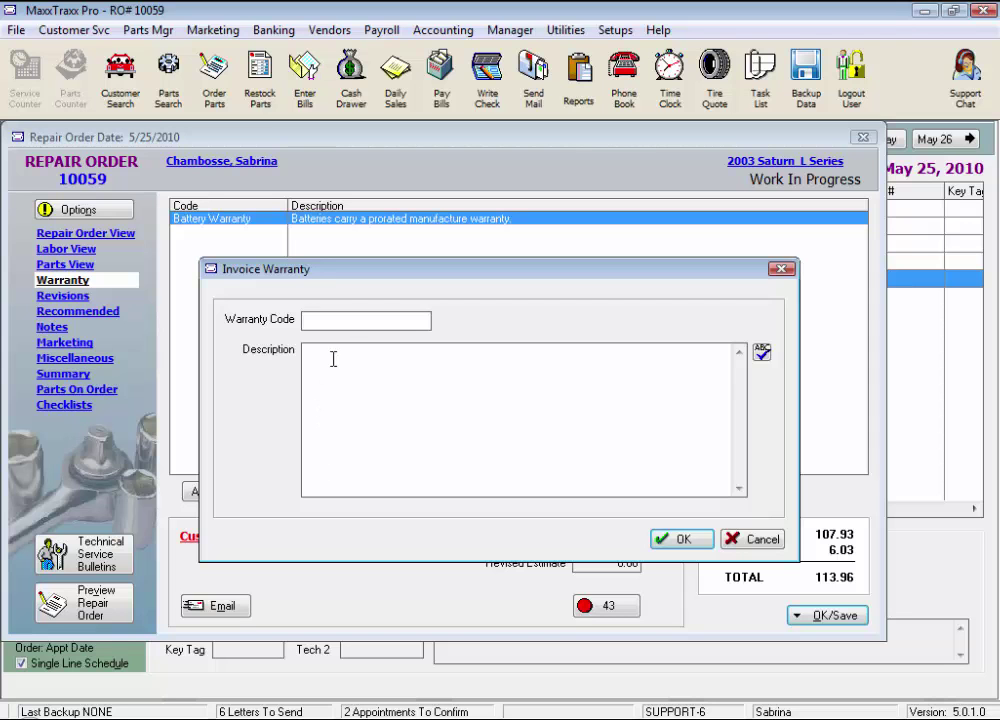
click(689, 542)
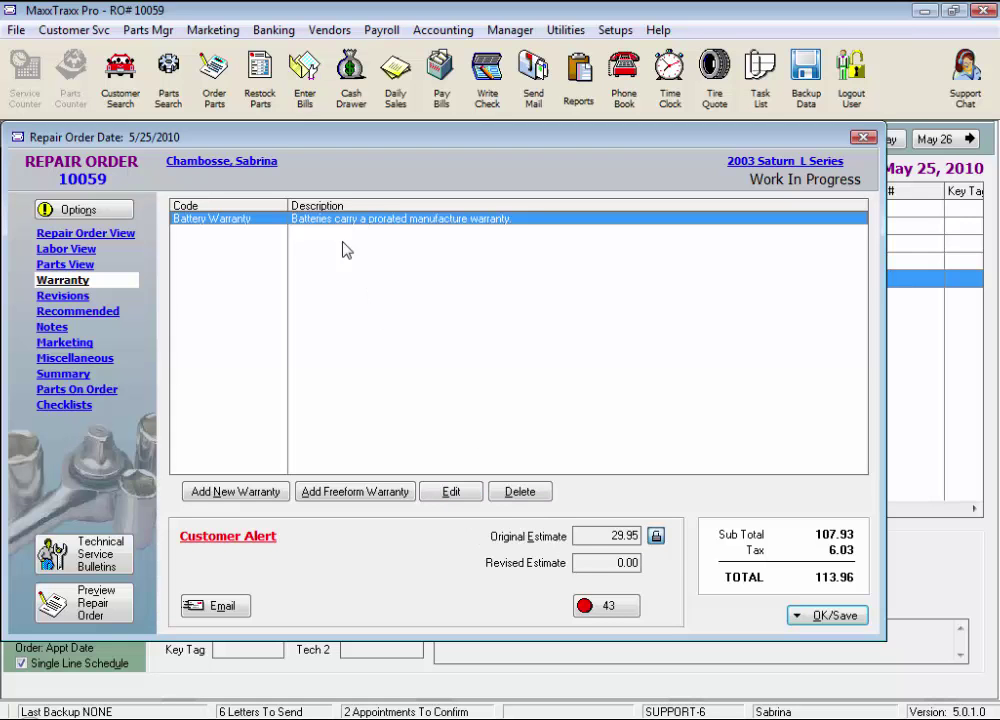
click(545, 493)
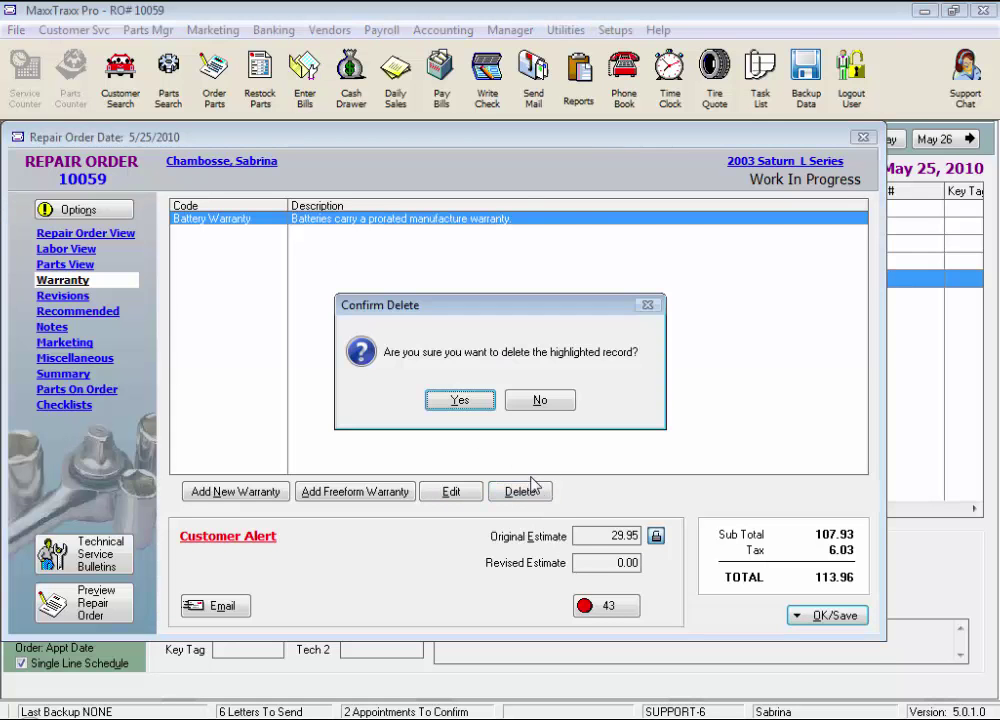
click(460, 402)
click(112, 298)
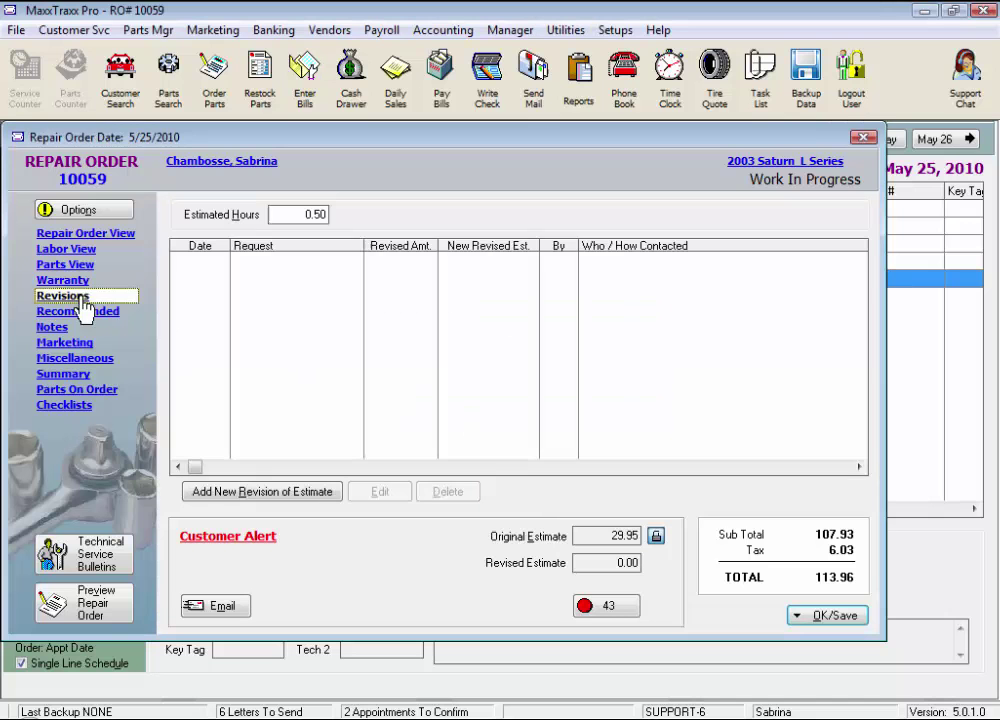
click(281, 214)
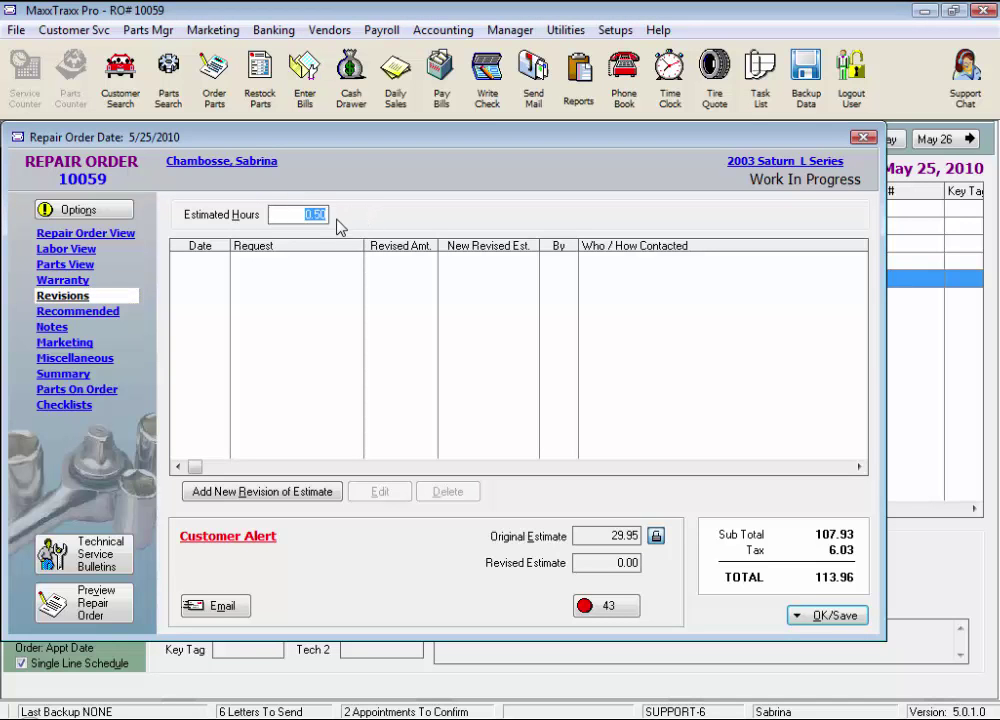
click(332, 302)
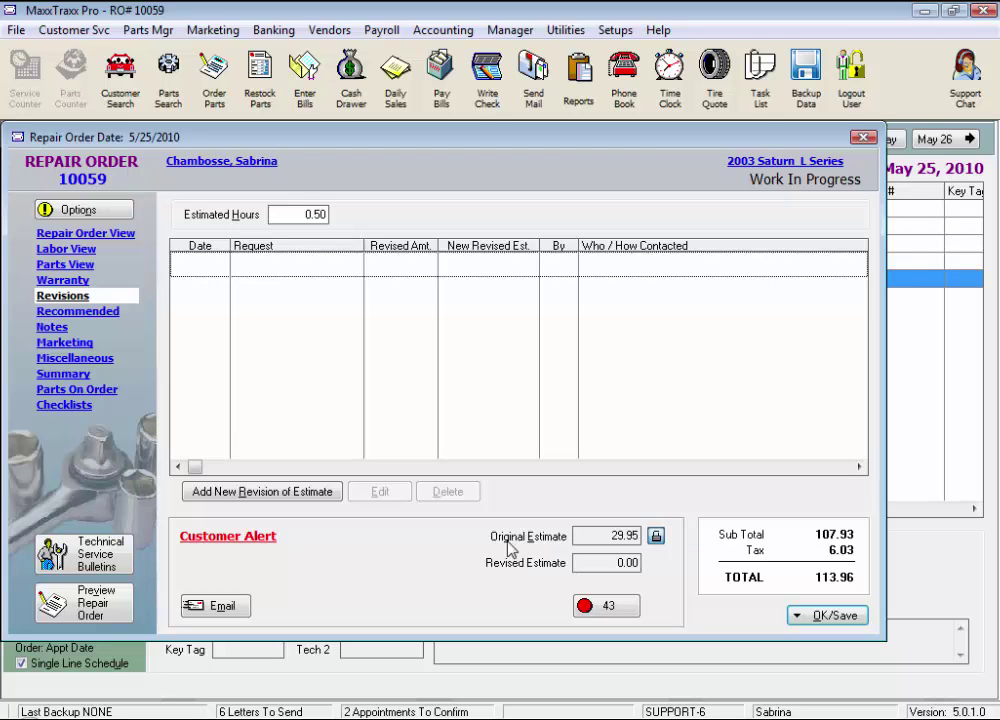
click(259, 497)
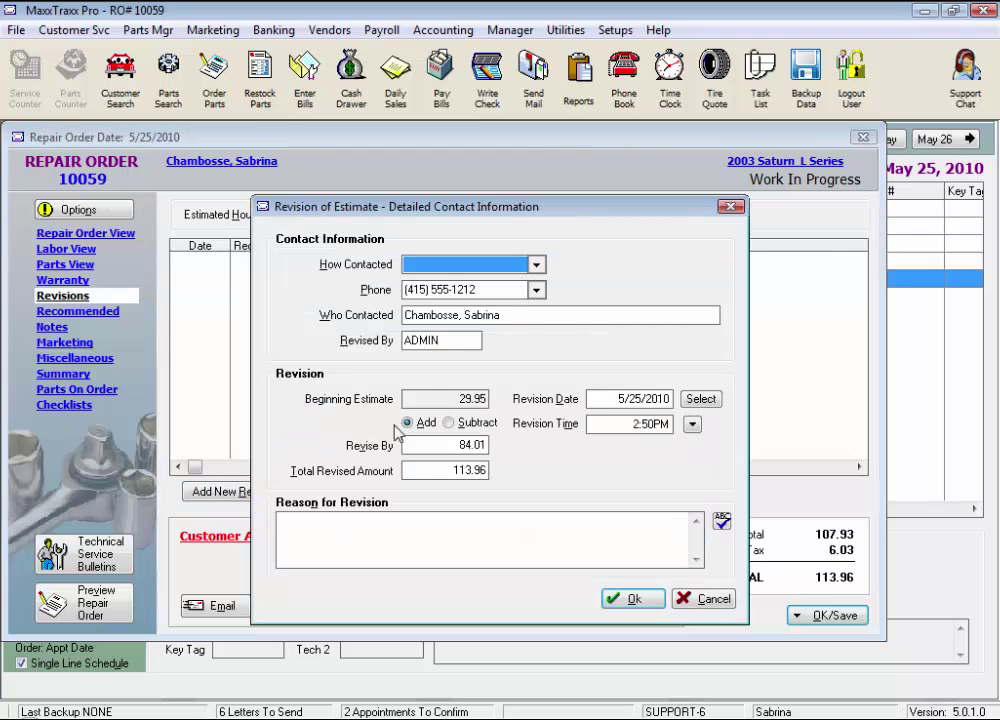
click(537, 264)
click(428, 318)
click(537, 290)
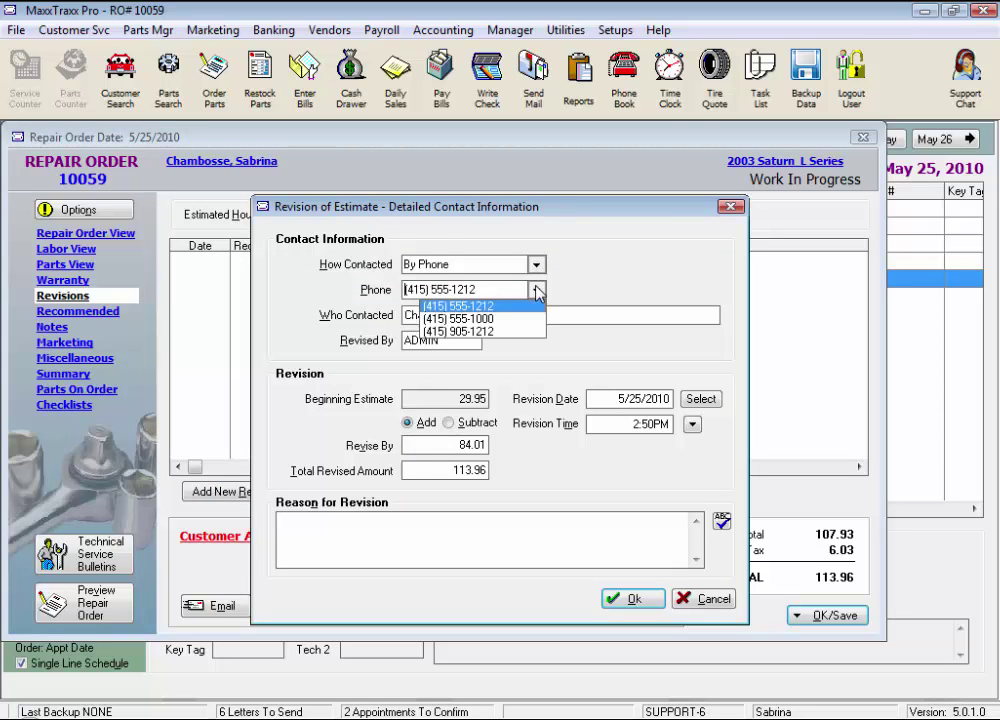
click(458, 318)
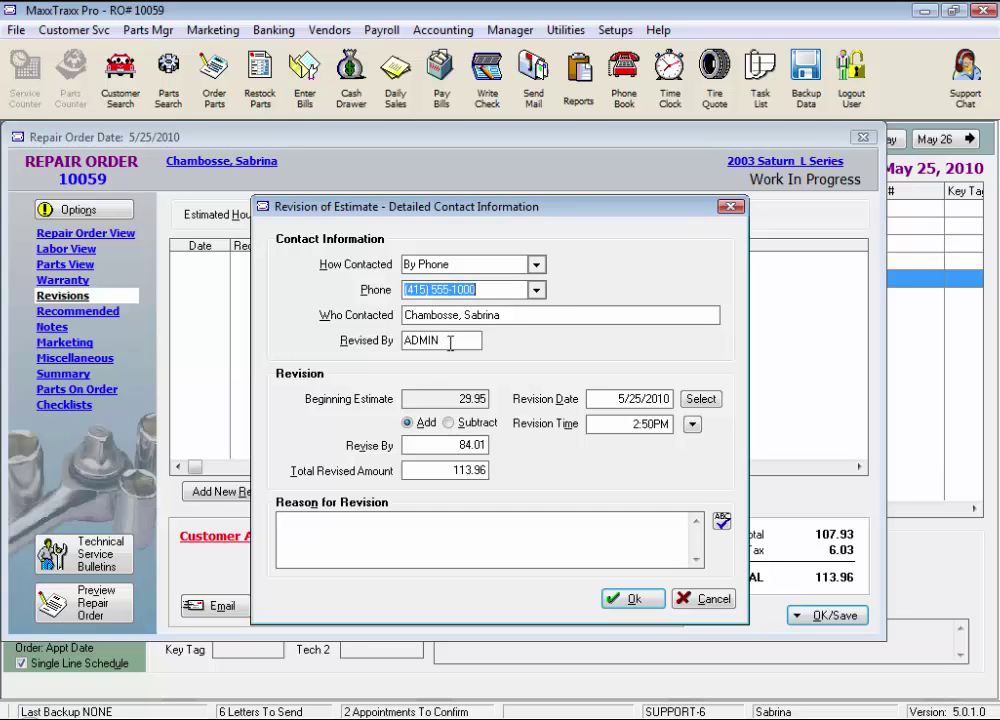
click(446, 345)
click(600, 399)
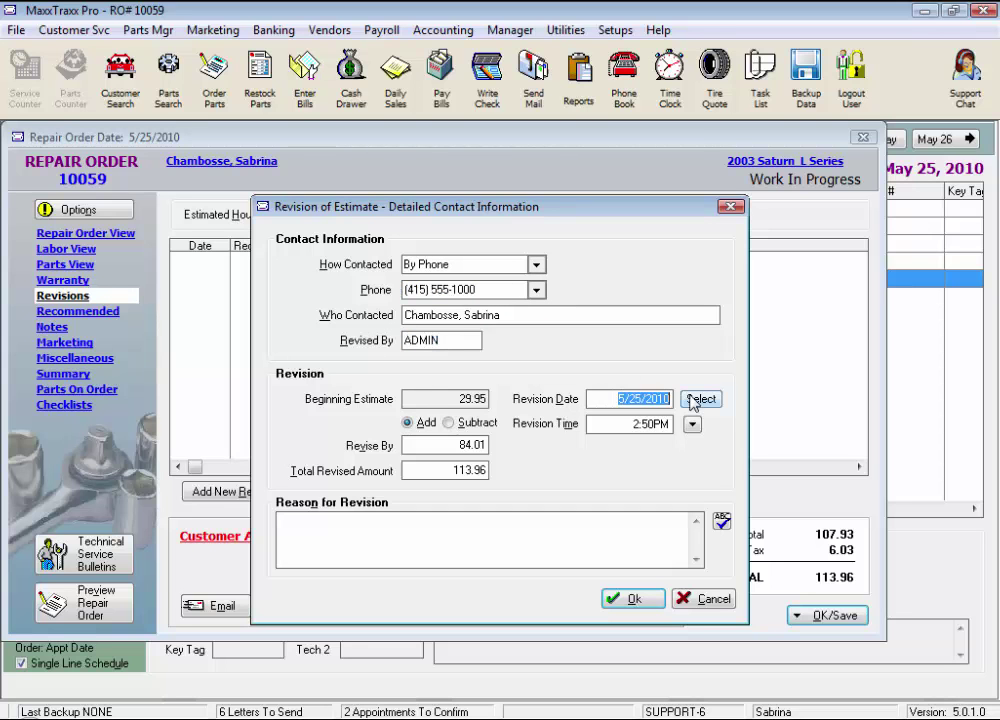
click(608, 424)
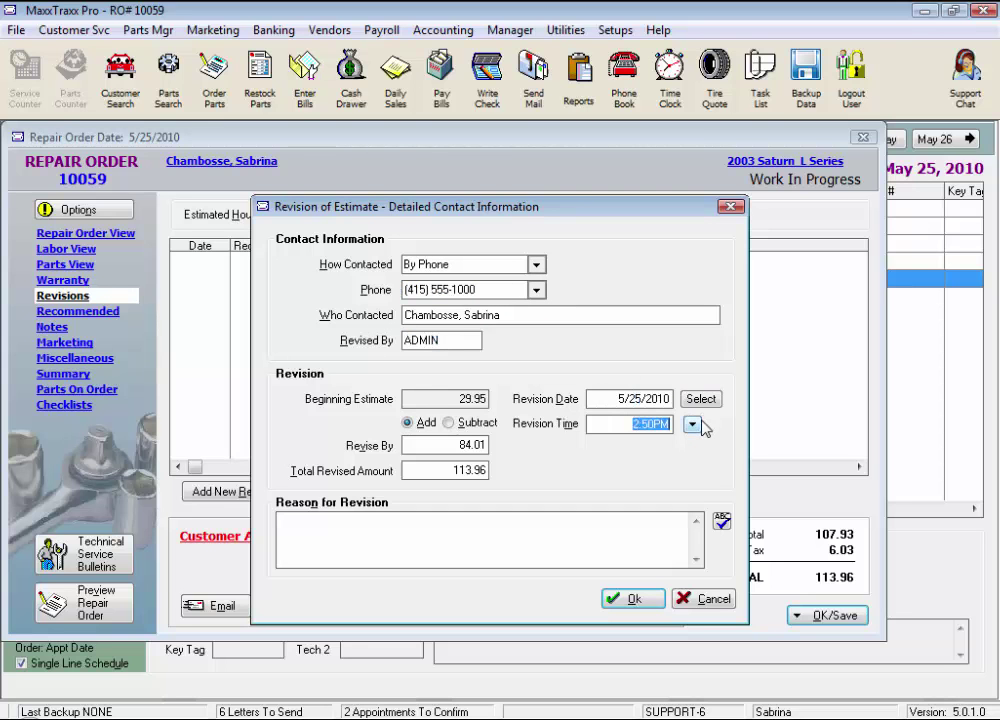
click(453, 441)
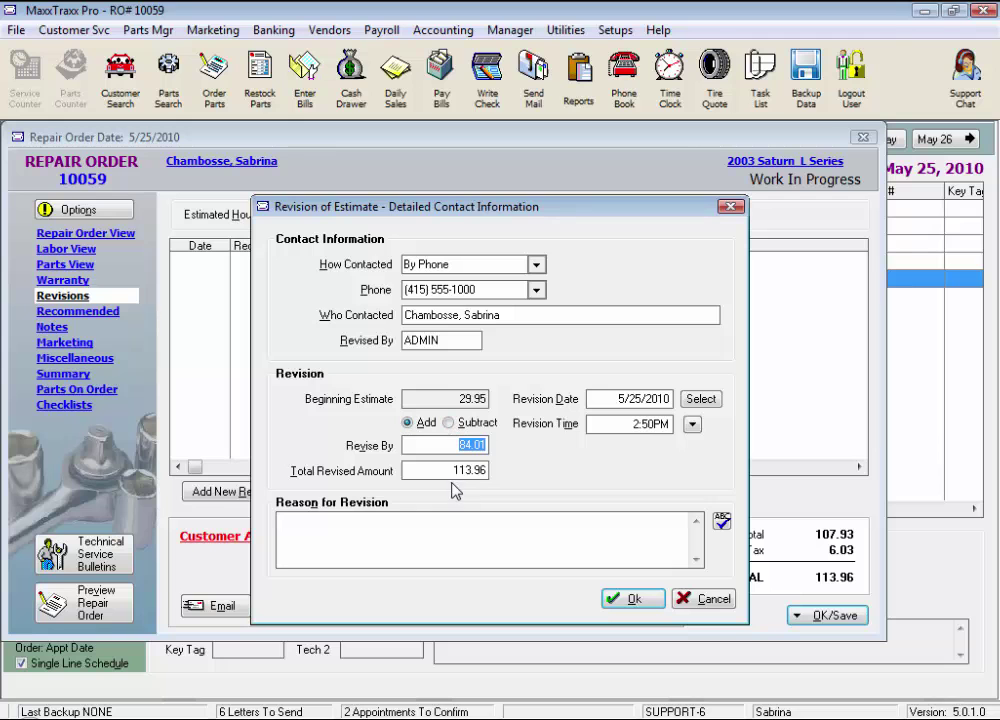
click(311, 525)
click(700, 603)
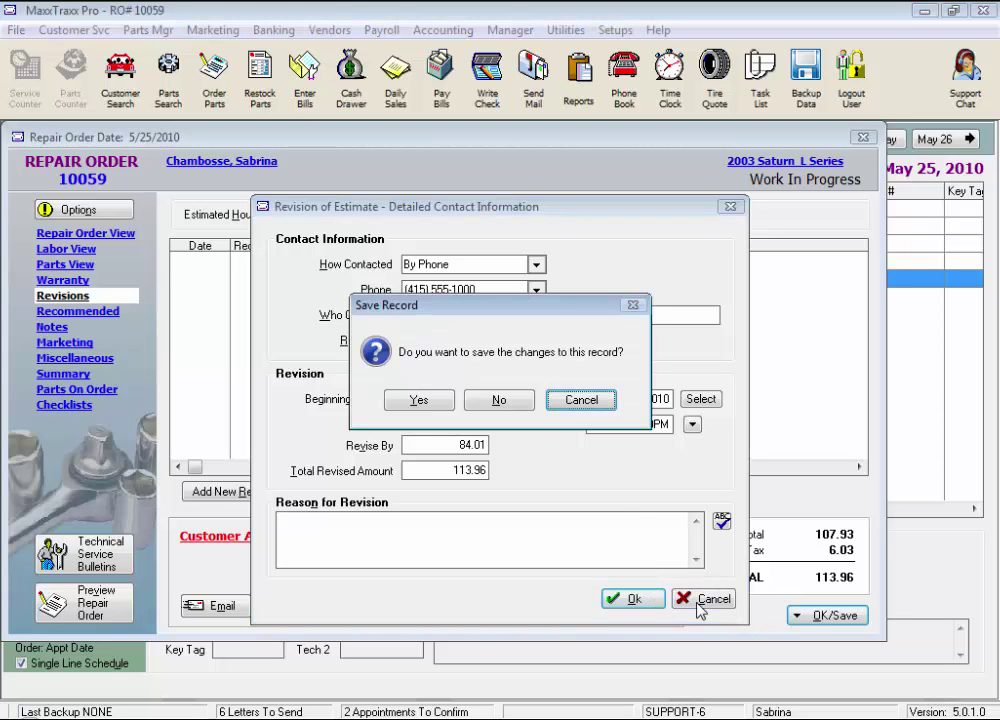
click(499, 399)
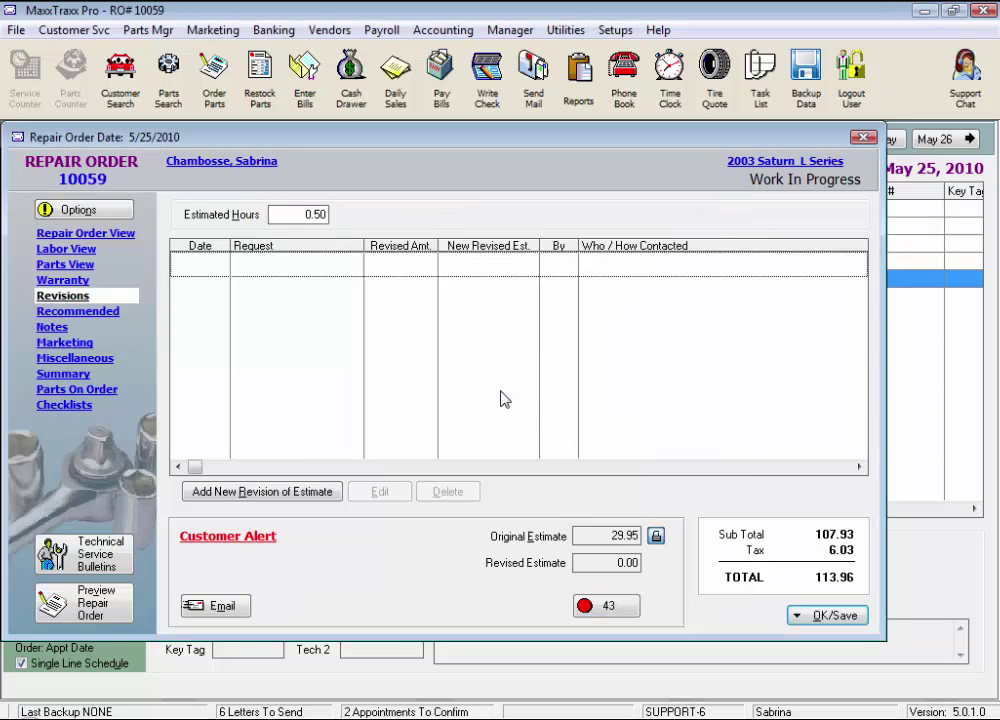
Move the Tires - Replace - All 4 recommendation onto the order's requests
click(80, 311)
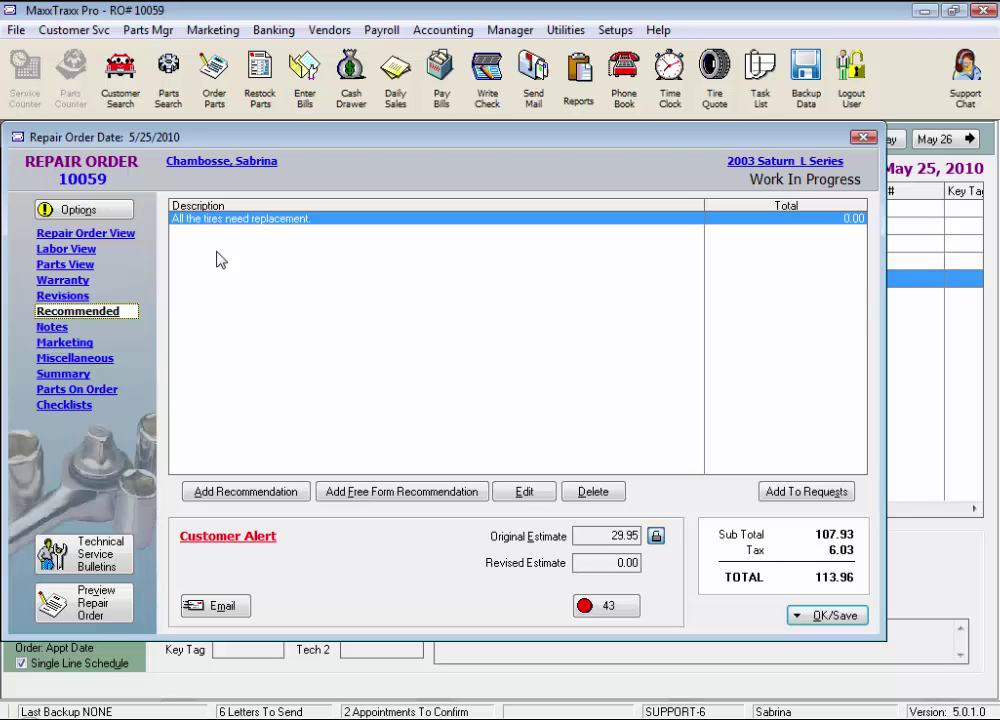
click(781, 493)
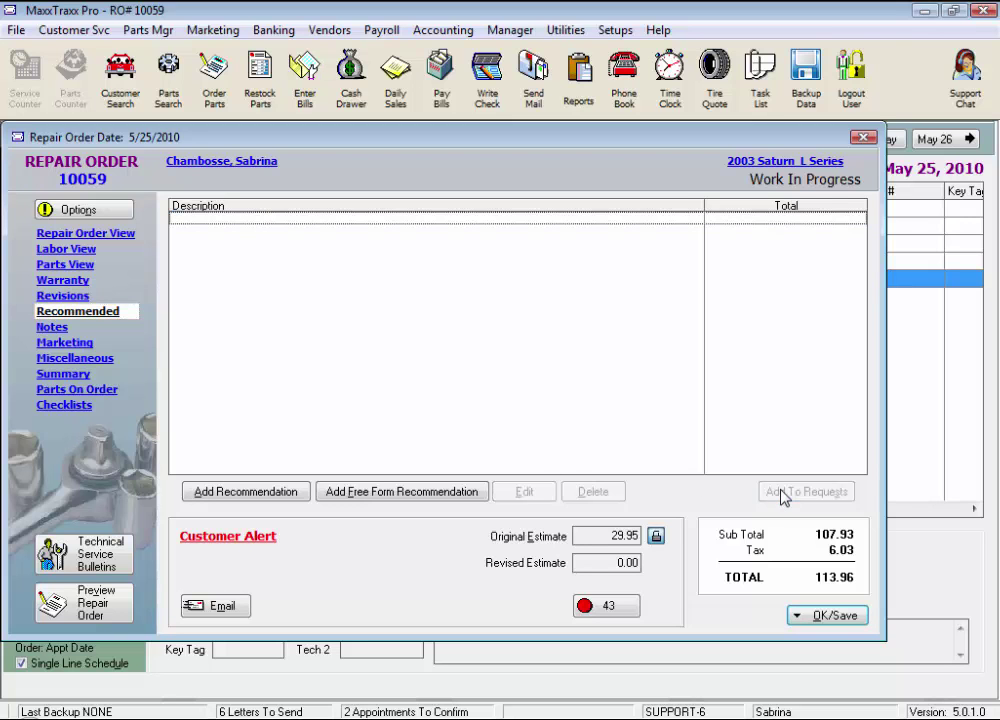
click(125, 233)
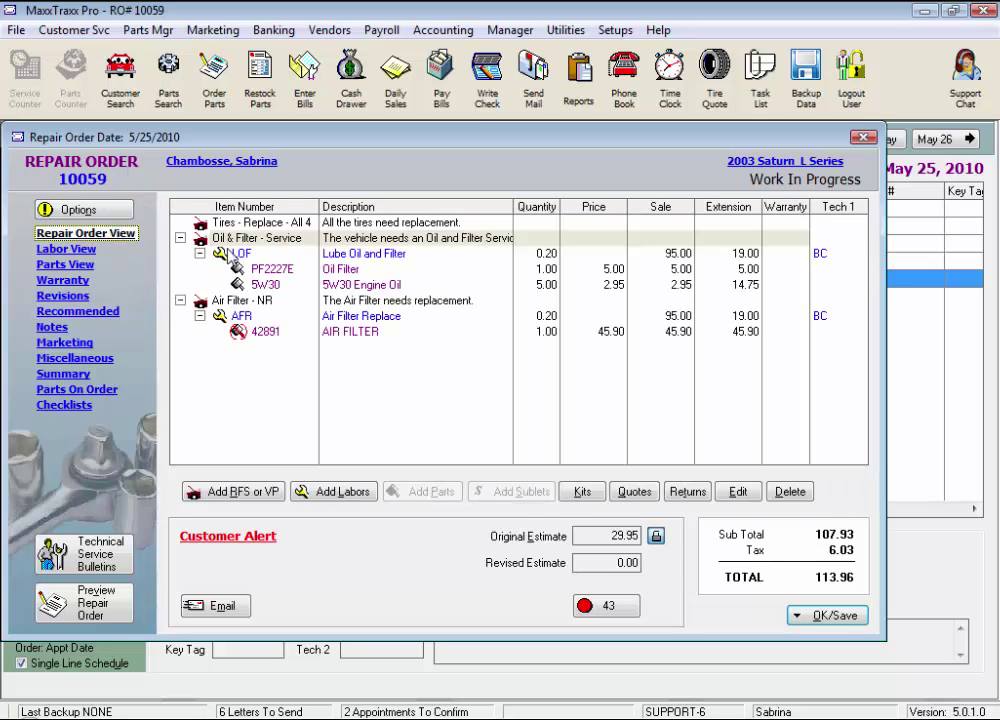
Delete the Air Filter - NR job from the order, dropping the total to 42.55
click(225, 222)
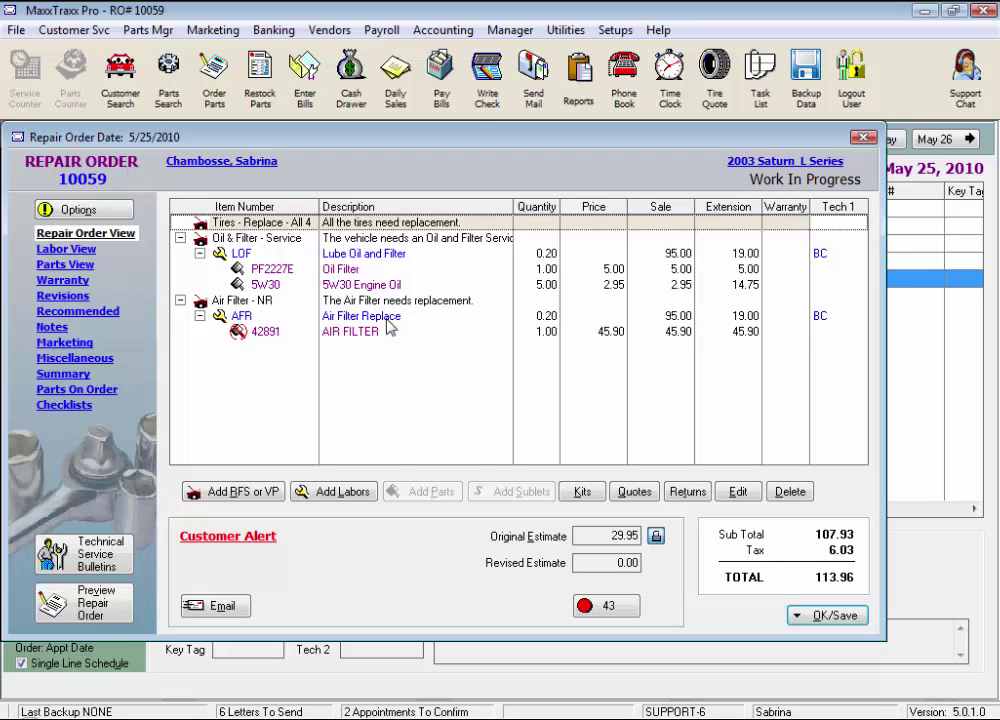
click(415, 301)
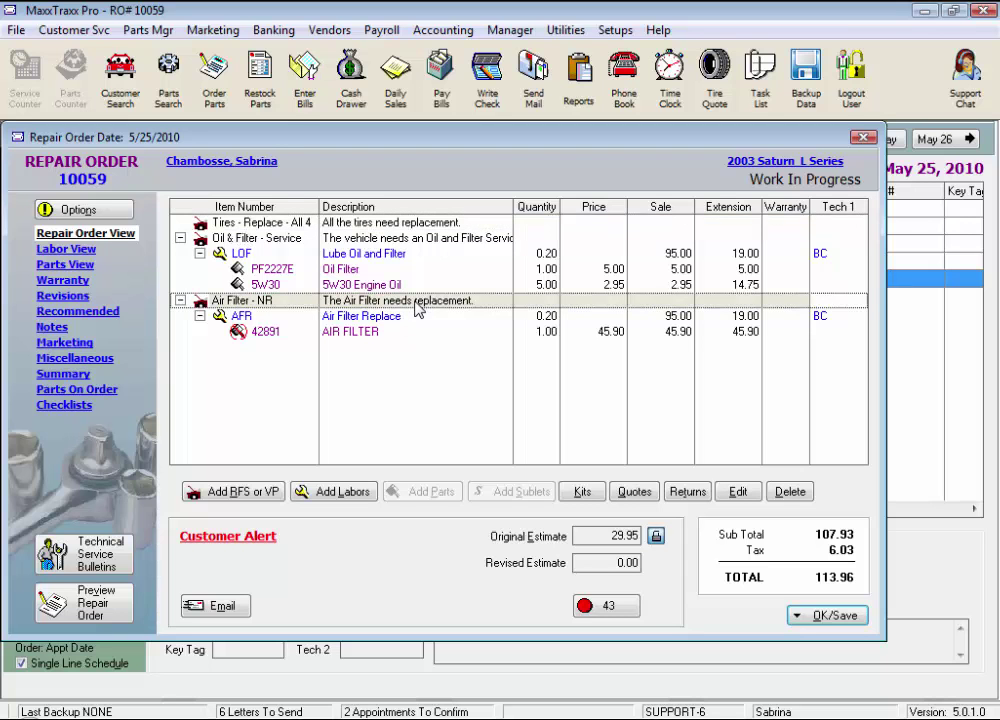
click(785, 492)
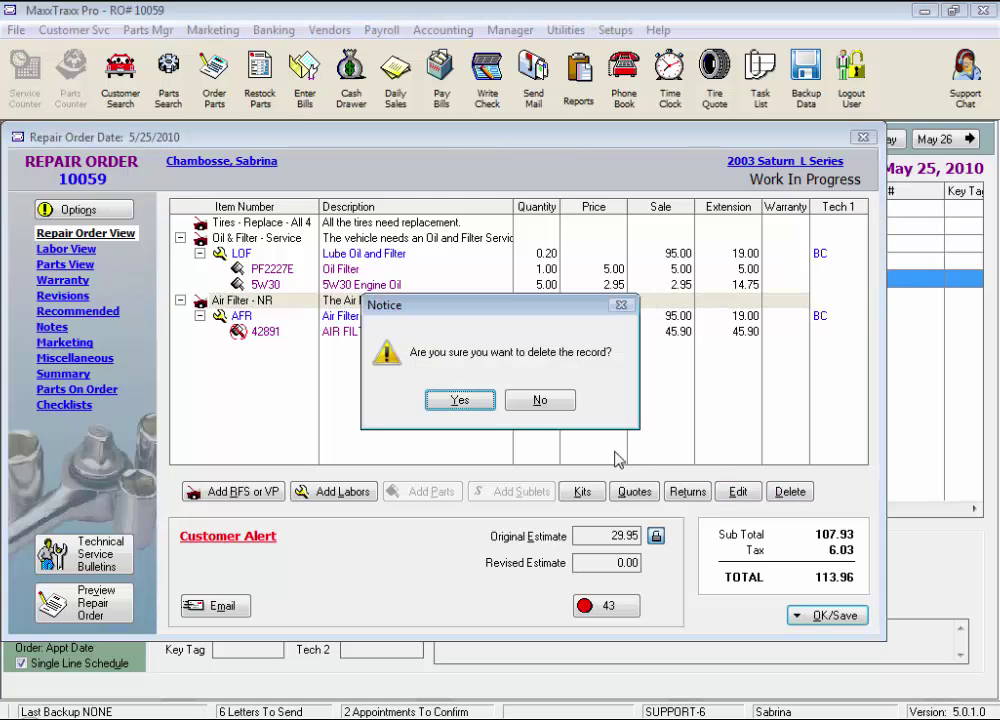
click(474, 403)
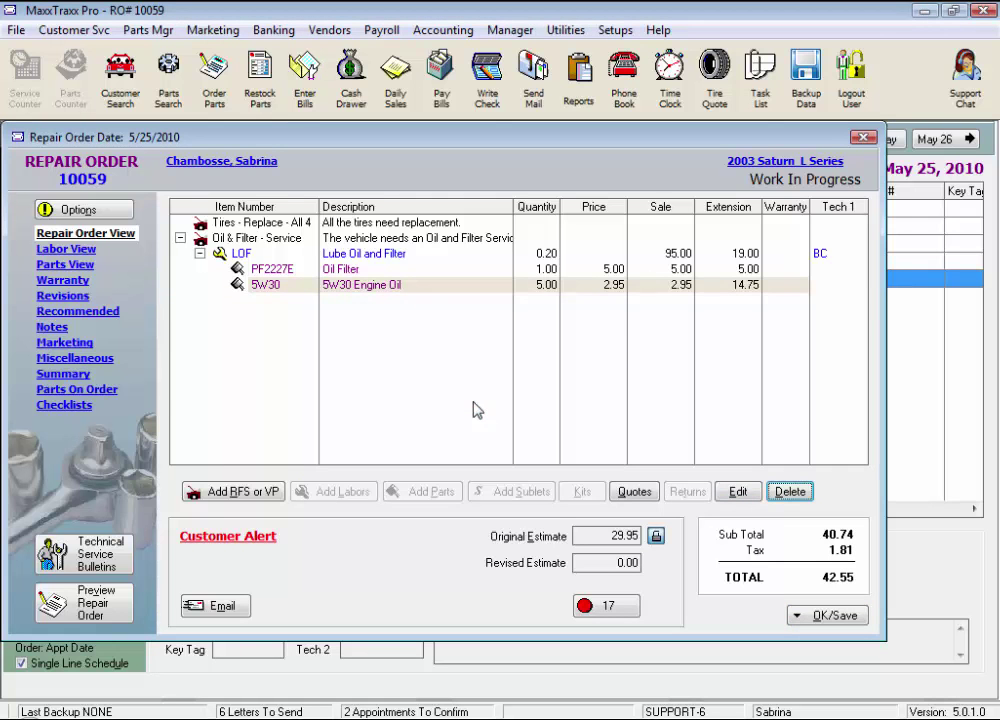
Add the Air Filter recommendation back as a job and inspect its AFR labor and 42891 part
click(105, 318)
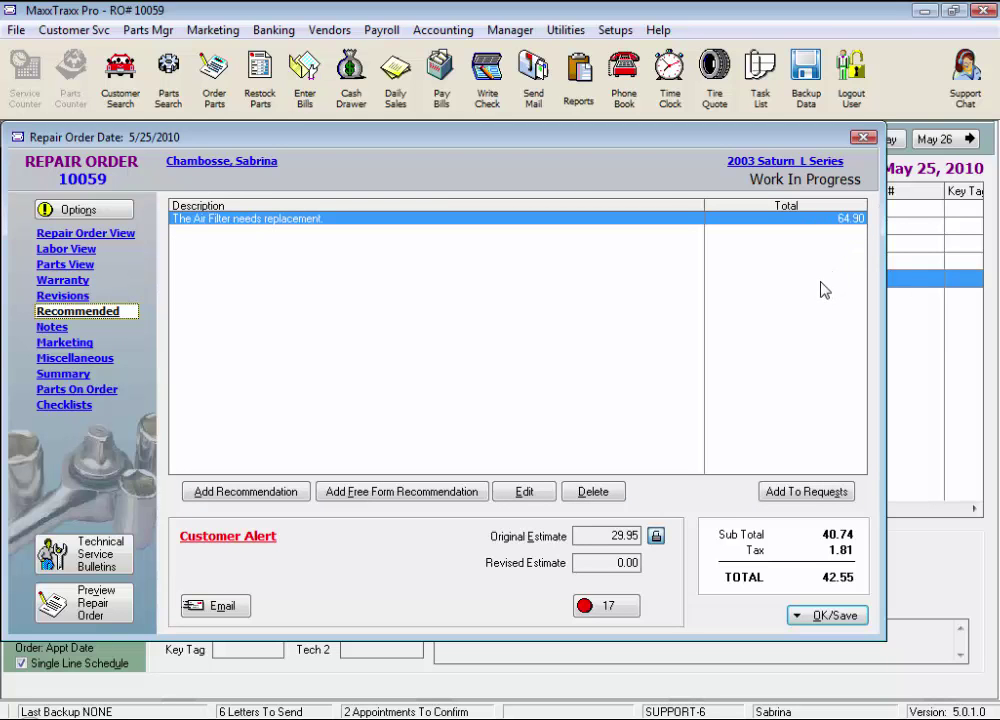
click(803, 491)
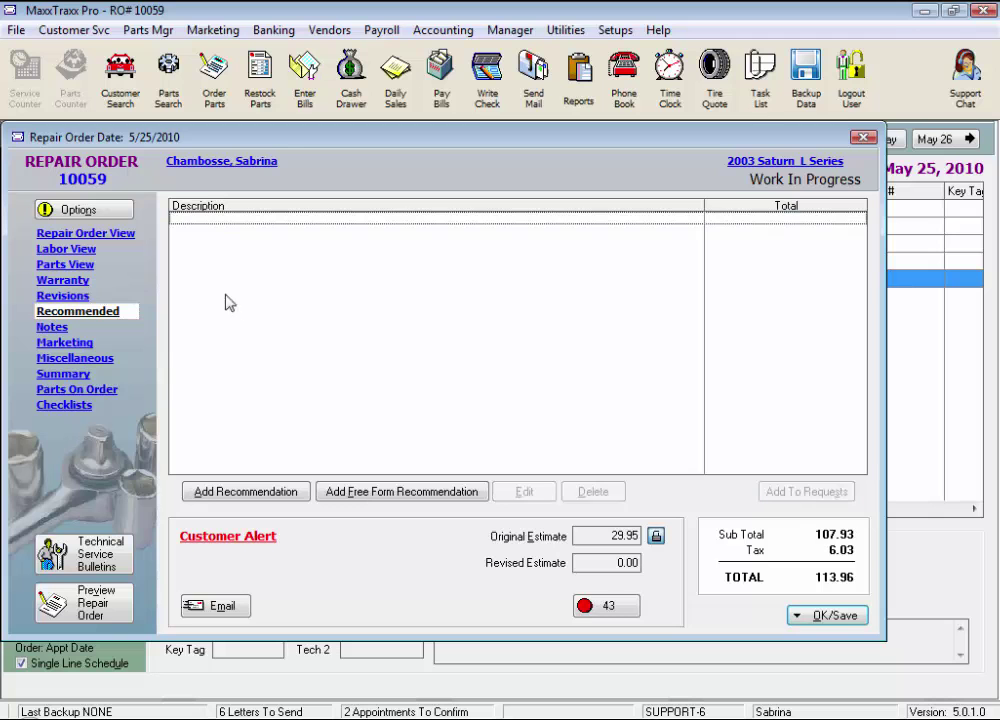
click(119, 242)
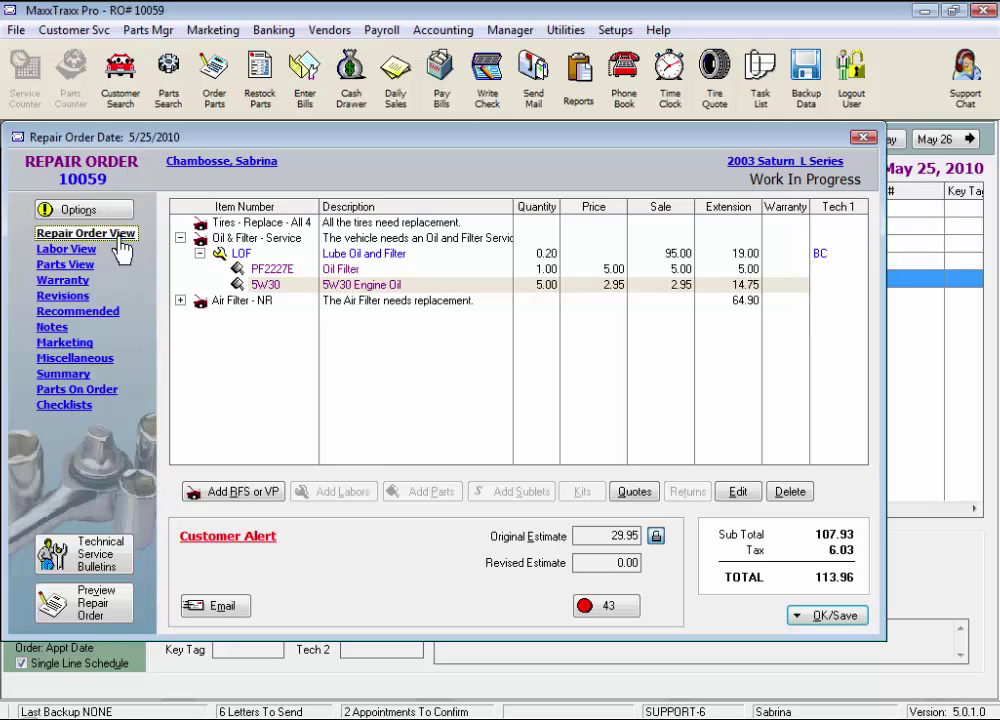
click(182, 302)
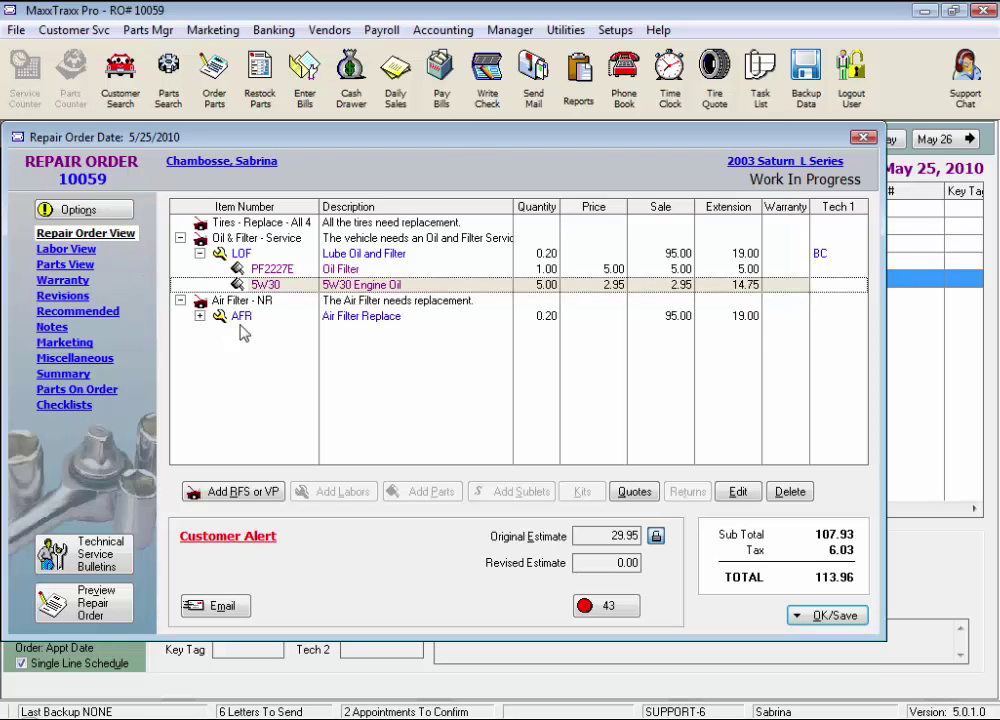
click(200, 316)
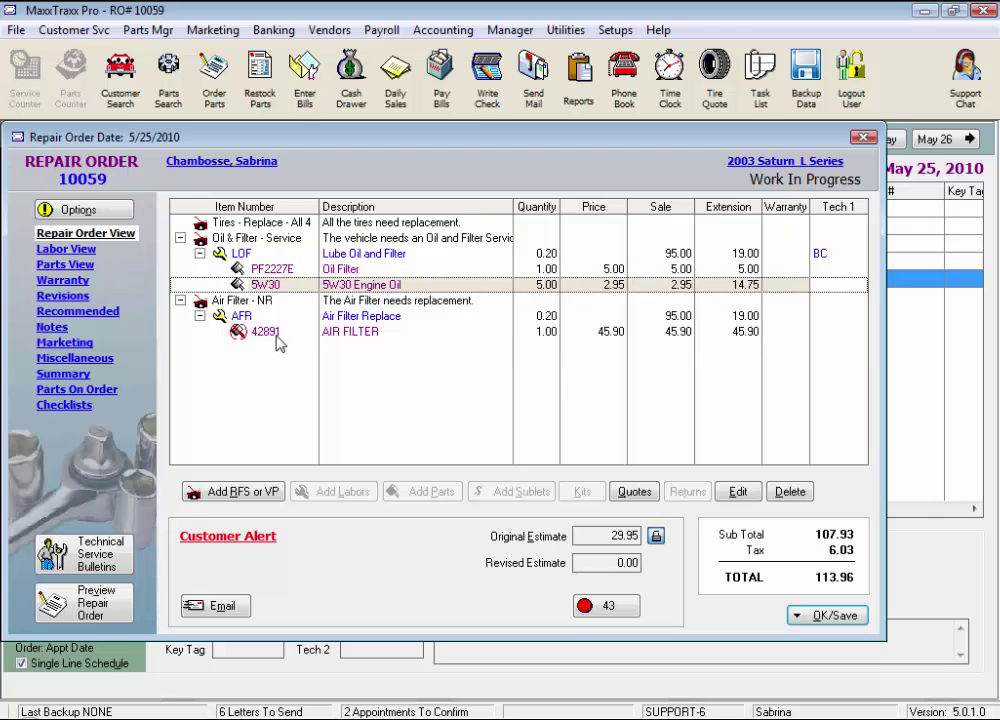
click(269, 302)
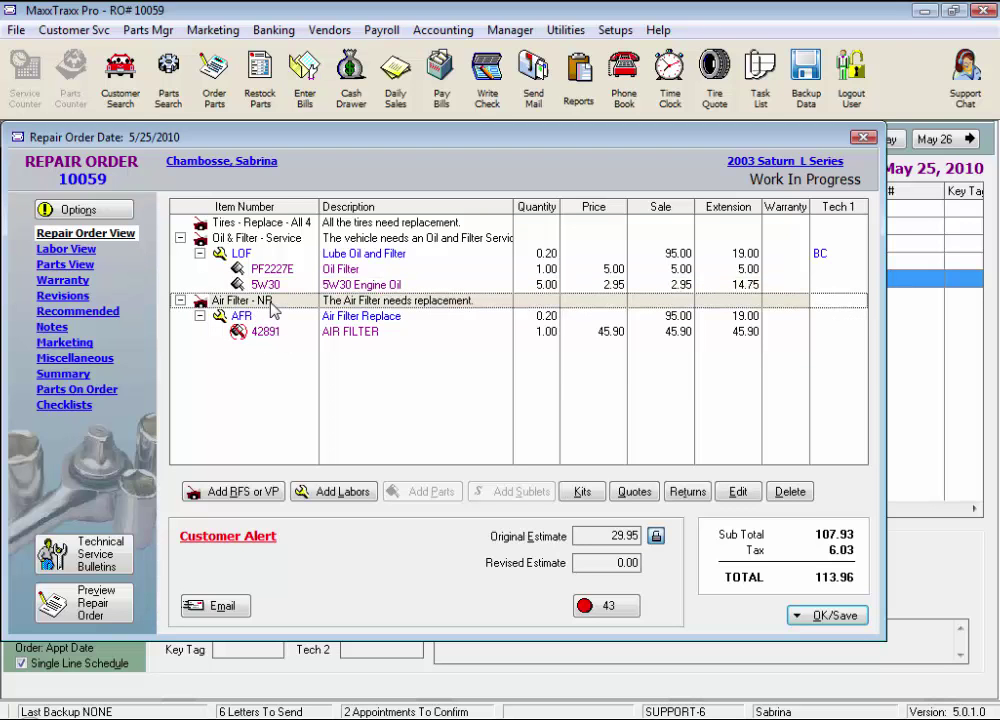
click(340, 316)
click(355, 333)
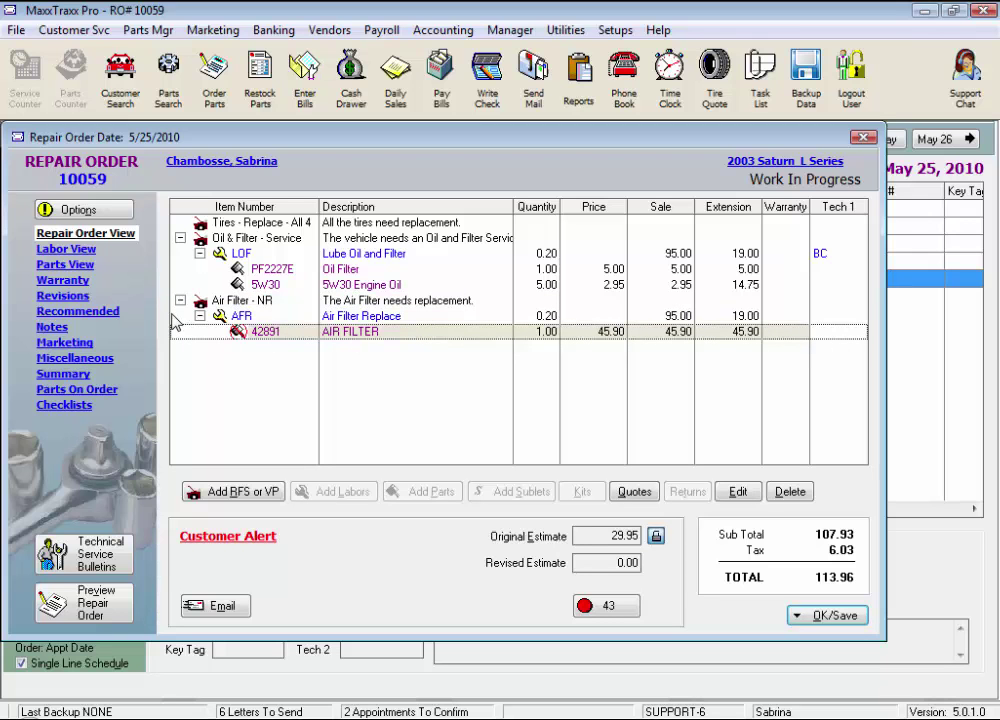
click(100, 312)
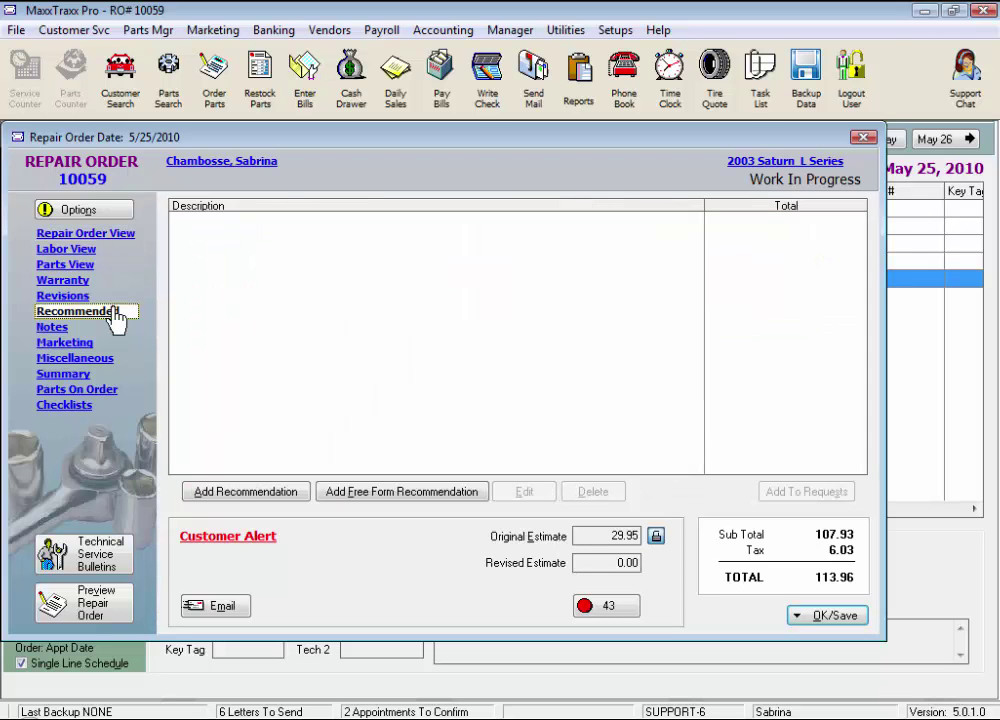
click(229, 496)
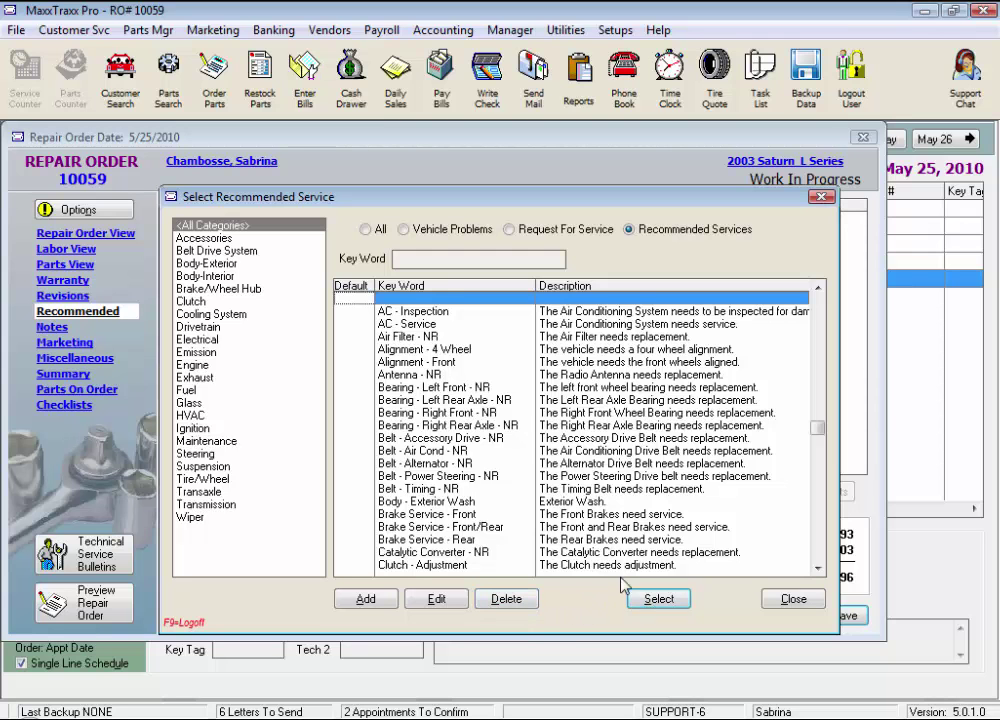
key(Down)
click(660, 598)
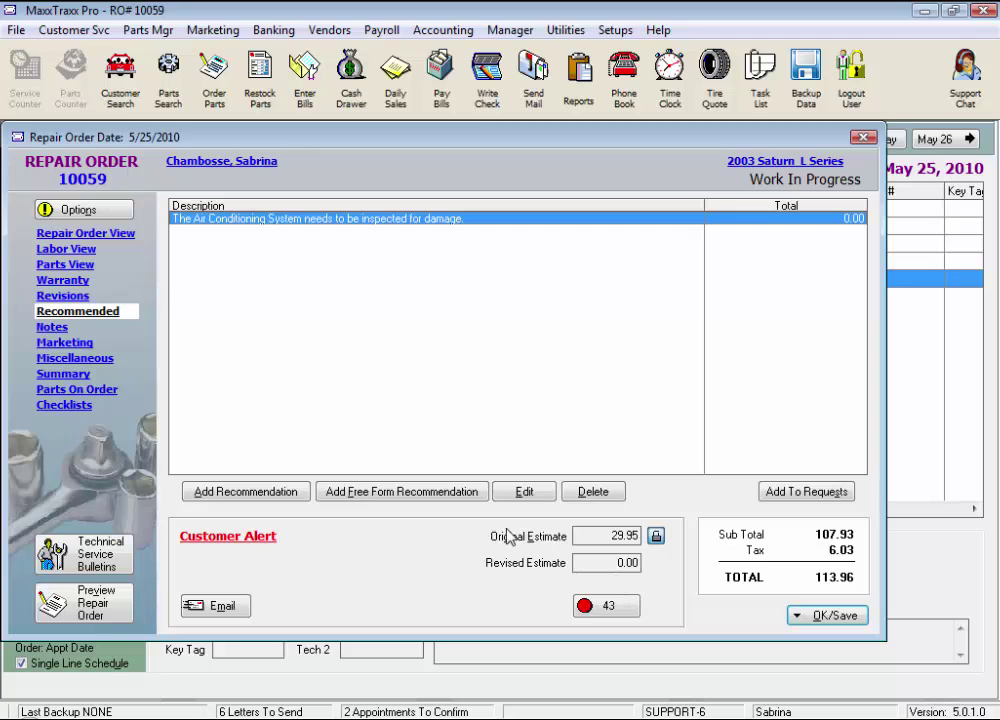
click(418, 491)
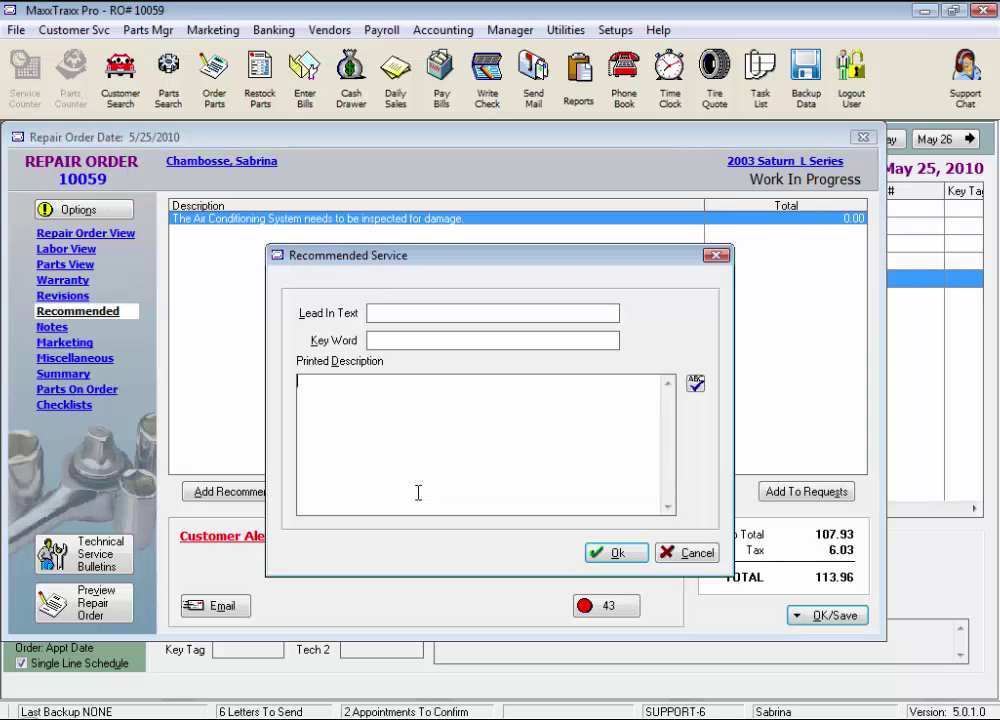
click(405, 420)
click(400, 312)
click(383, 340)
click(690, 553)
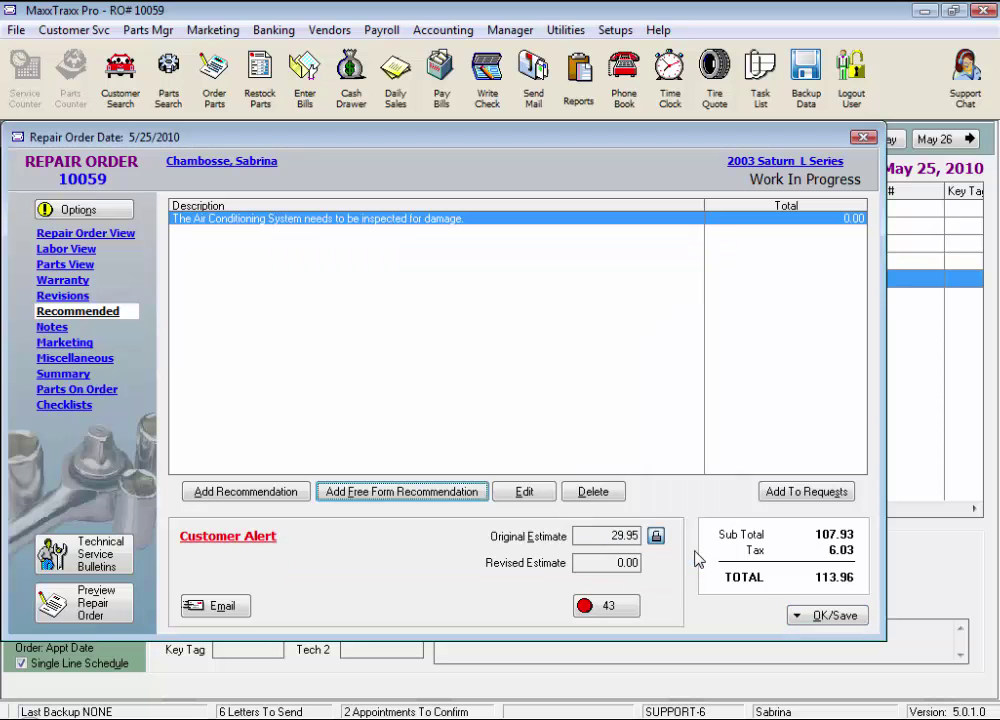
click(594, 492)
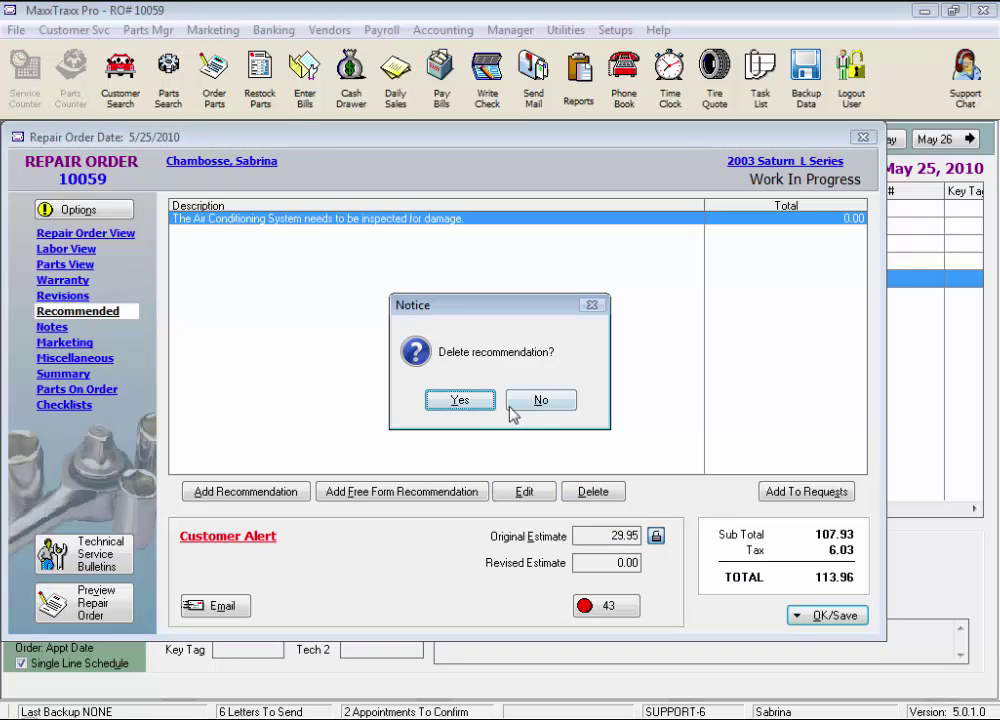
click(466, 401)
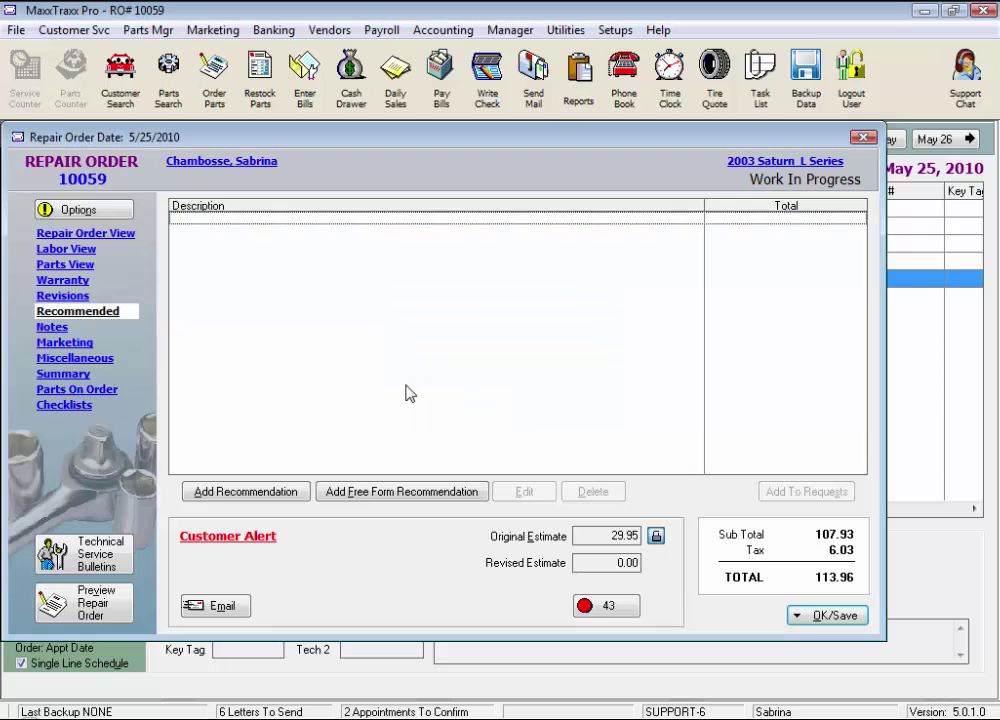
Turn off 'Show notes on printed RO' in the order's notes, then view the Marketing letters
click(53, 327)
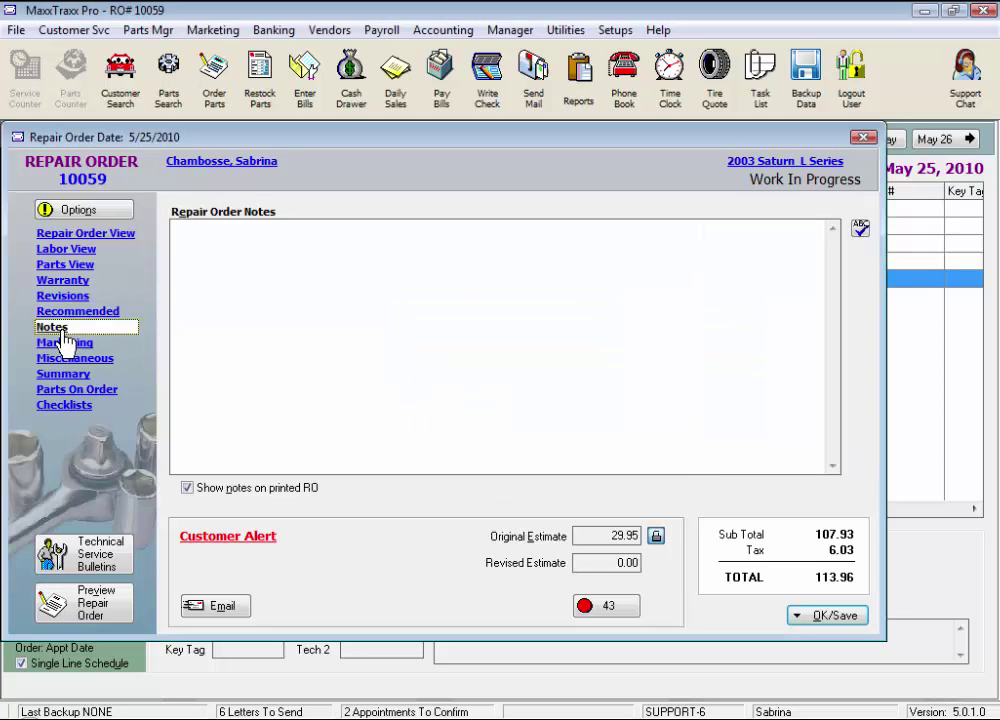
click(188, 489)
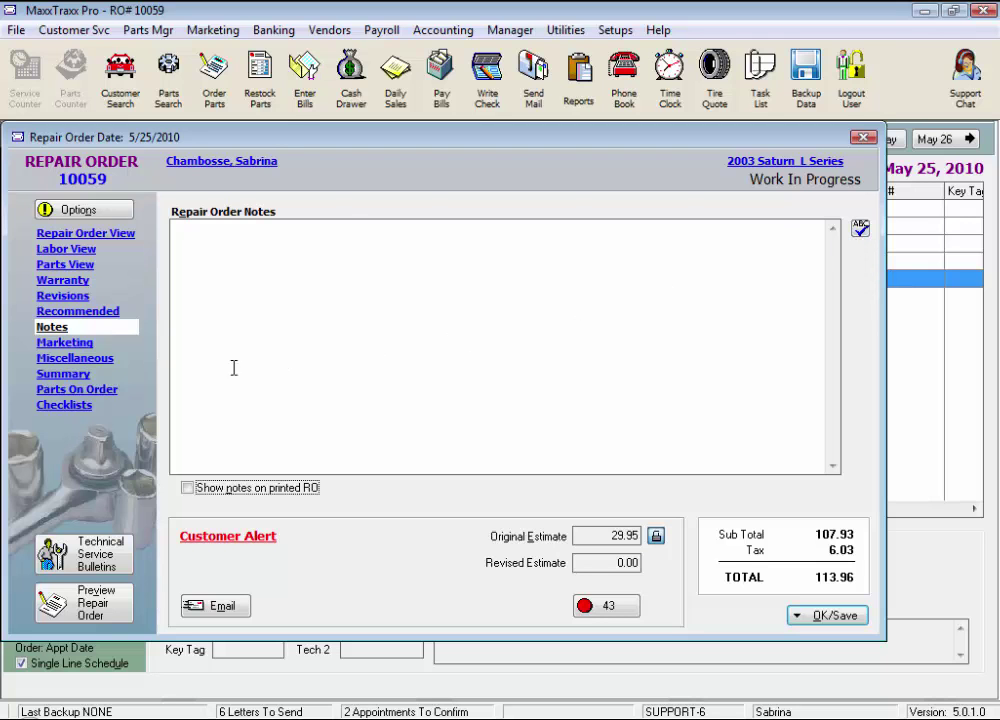
click(68, 343)
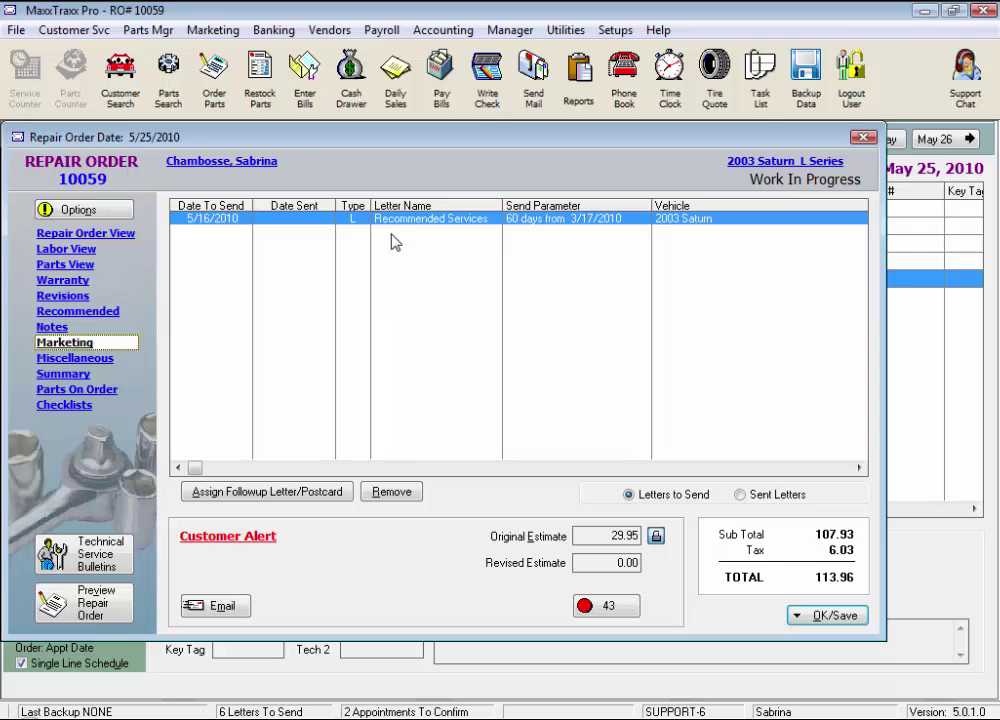
Assign the Thanks follow-up letter to send 3 days out
click(345, 492)
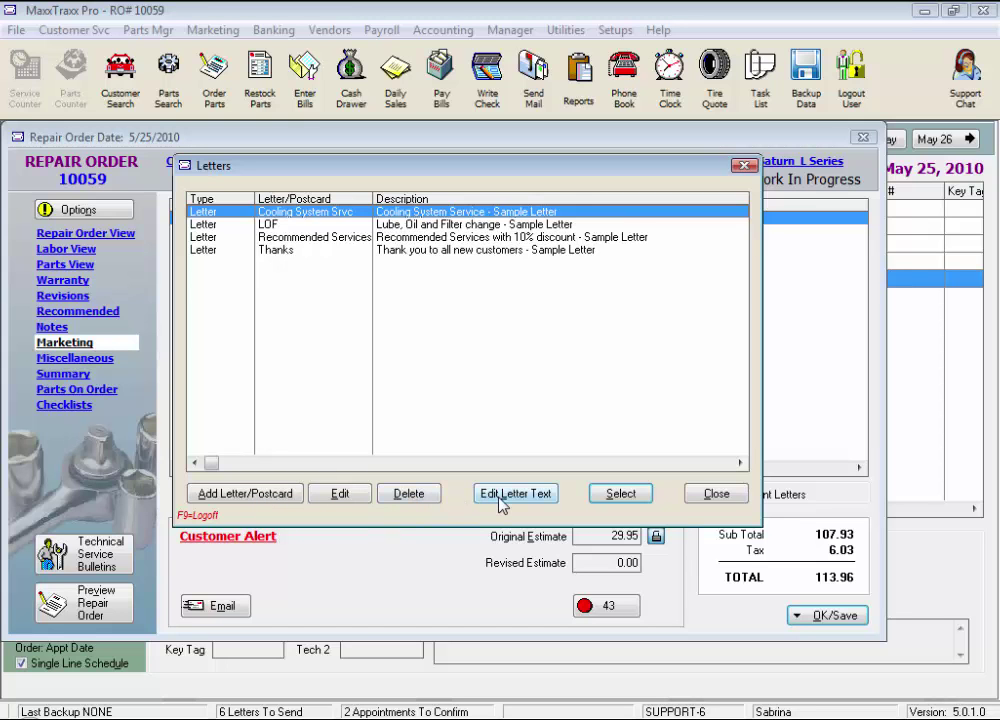
click(283, 250)
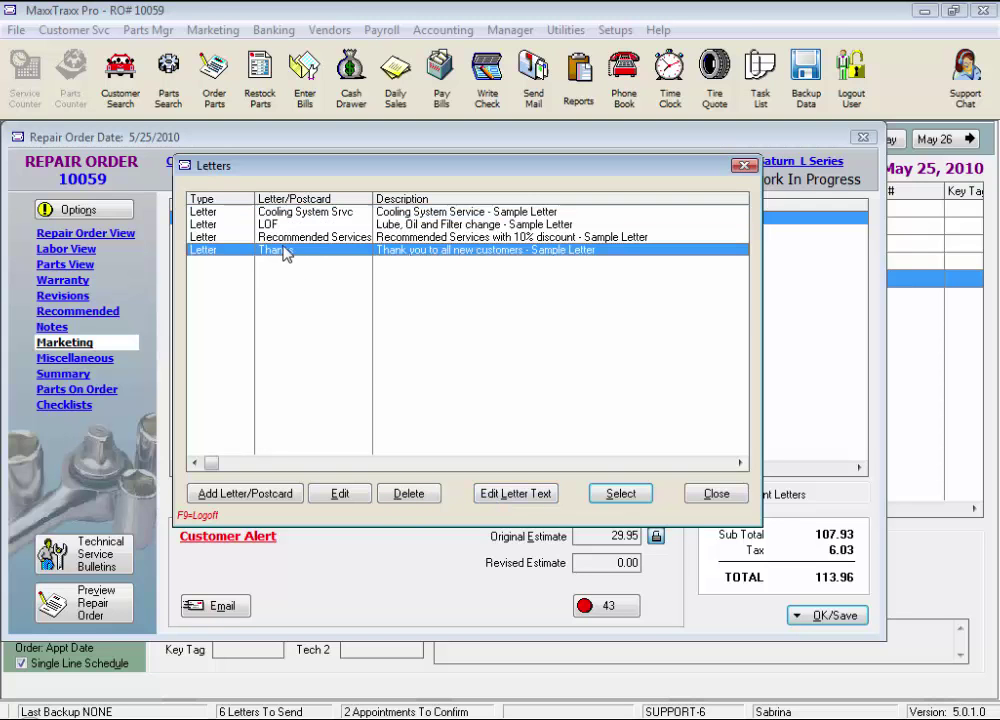
click(620, 494)
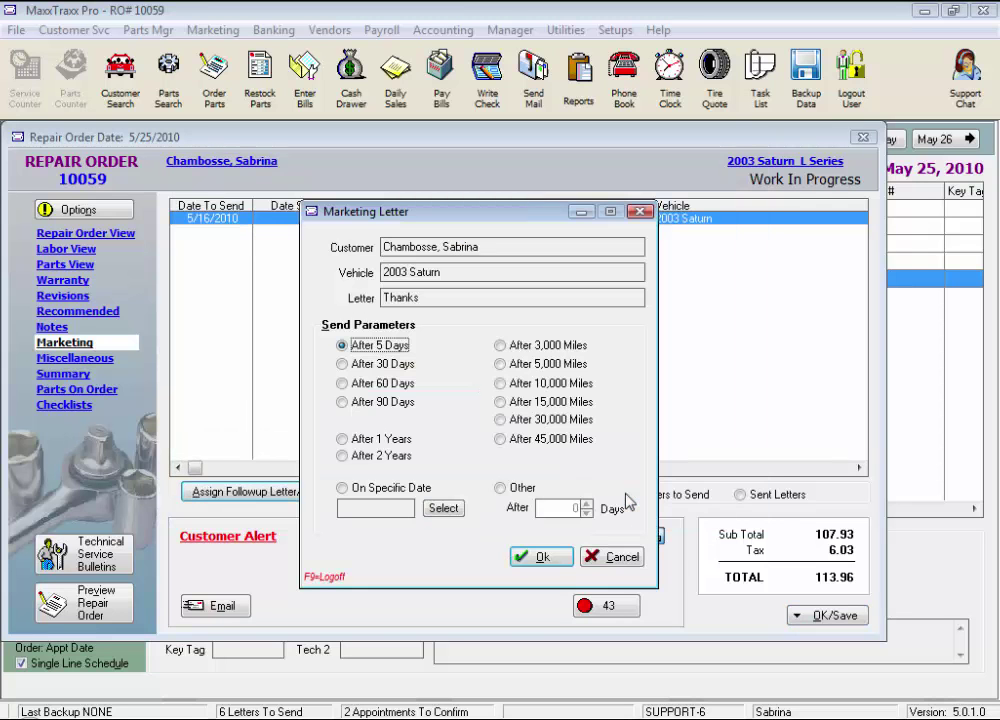
click(501, 489)
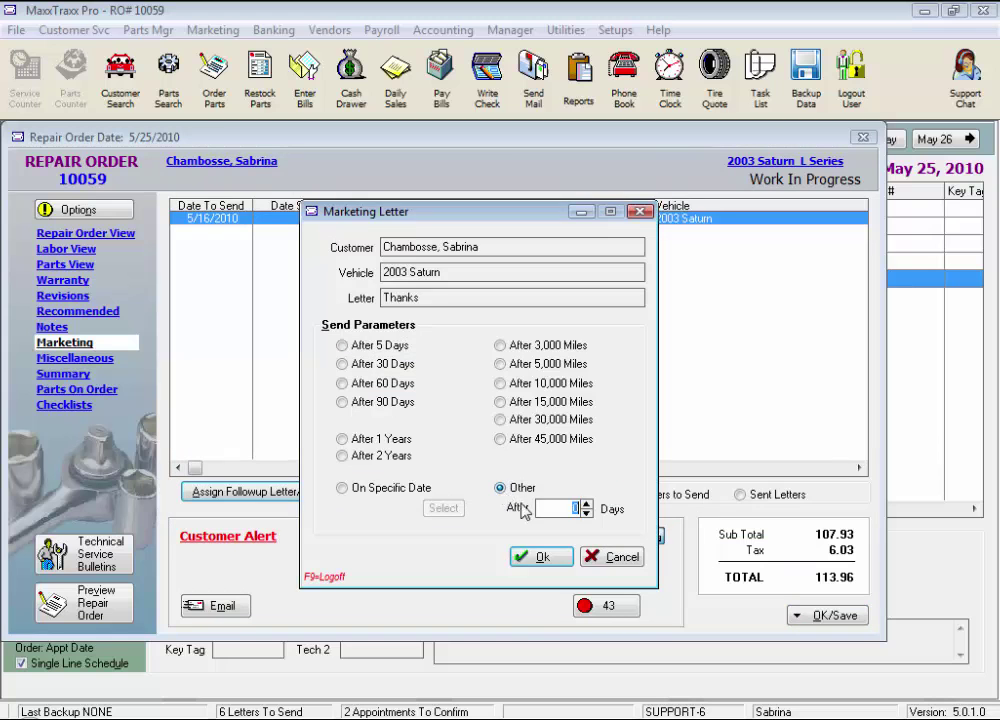
click(587, 503)
click(587, 503)
click(540, 556)
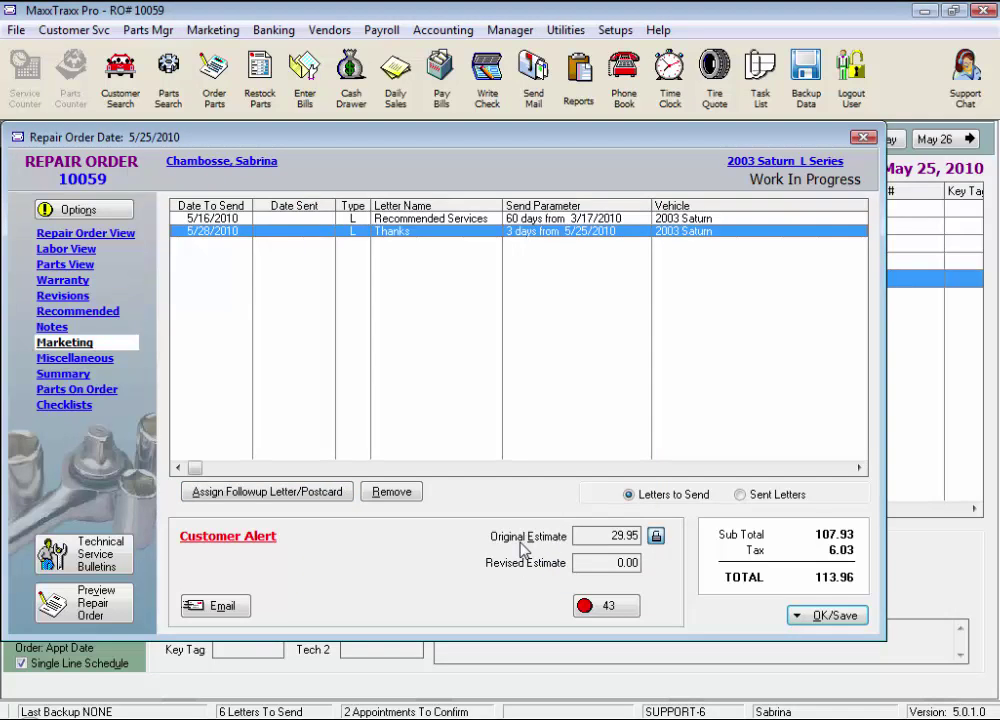
Remove the Thanks letter again and check the list of sent letters
click(390, 494)
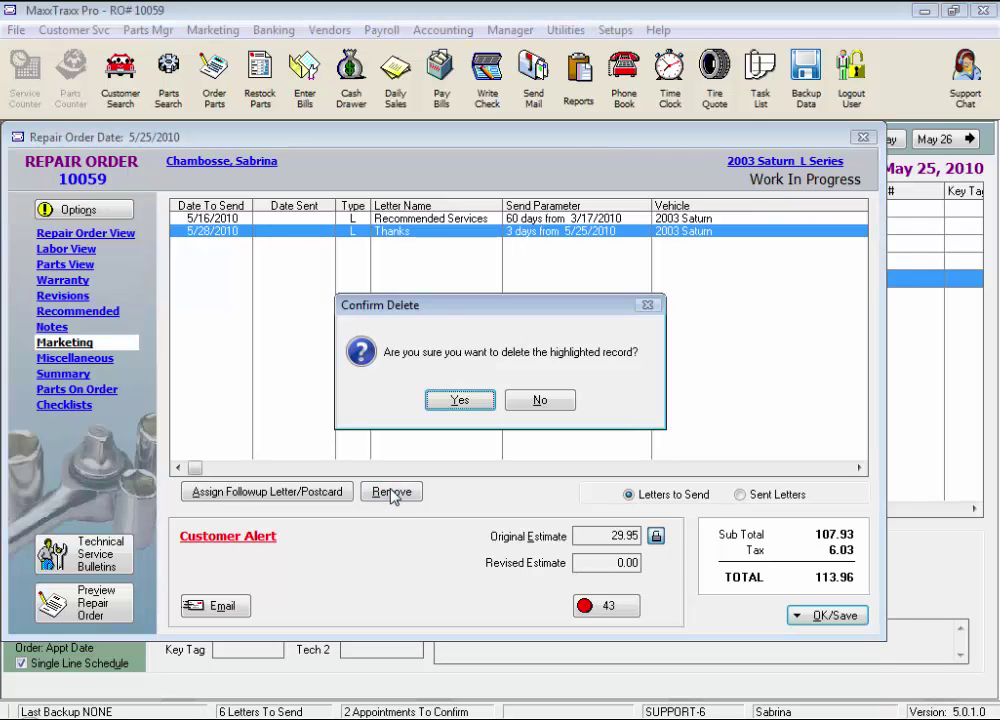
click(458, 400)
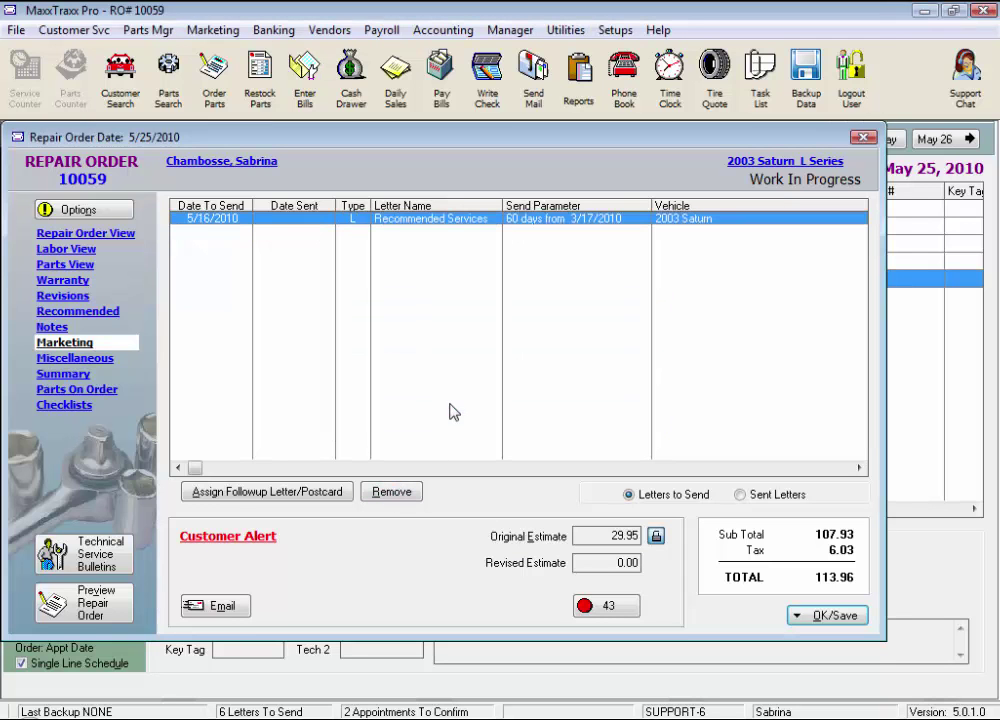
click(740, 495)
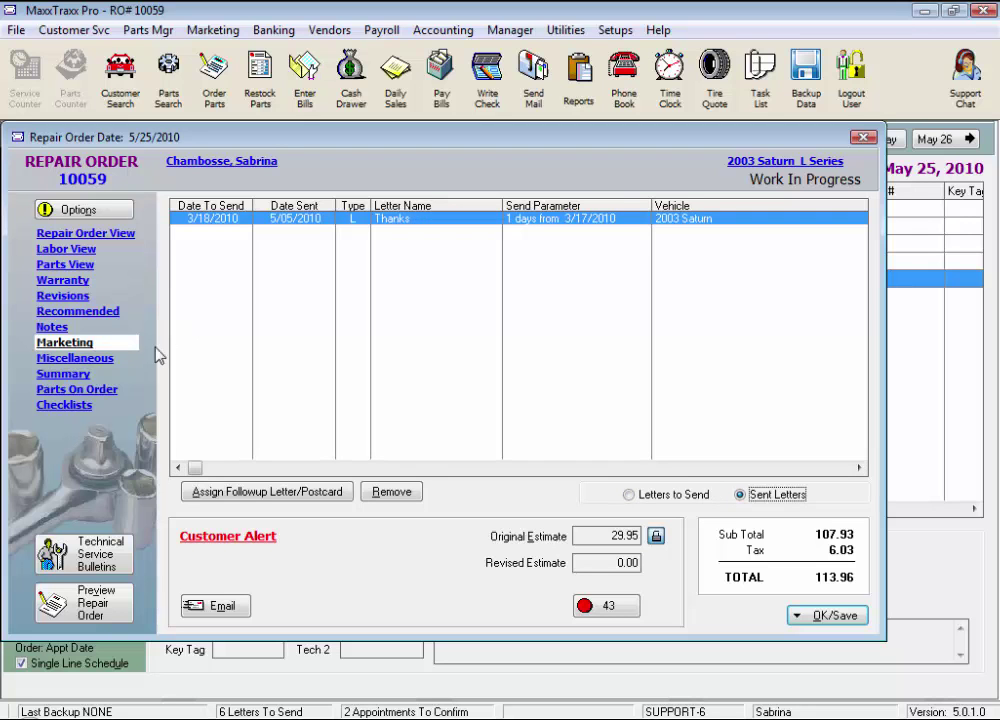
click(98, 359)
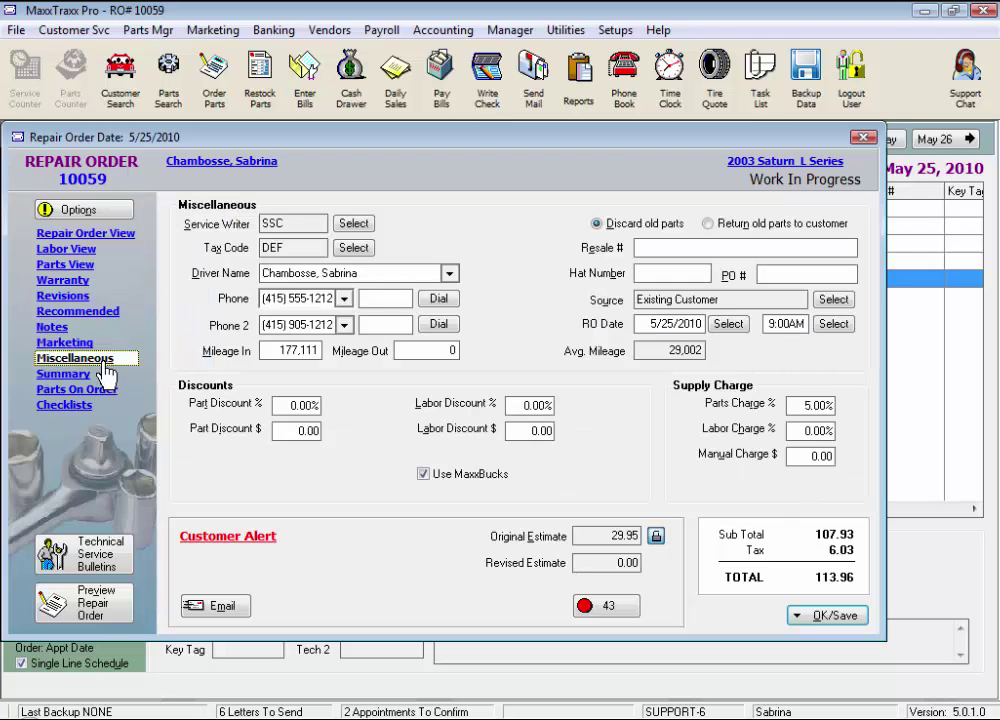
Make the second person on the drivers list the order's driver
mouse_move(262, 223)
mouse_down()
mouse_move(292, 222)
mouse_move(261, 248)
mouse_up()
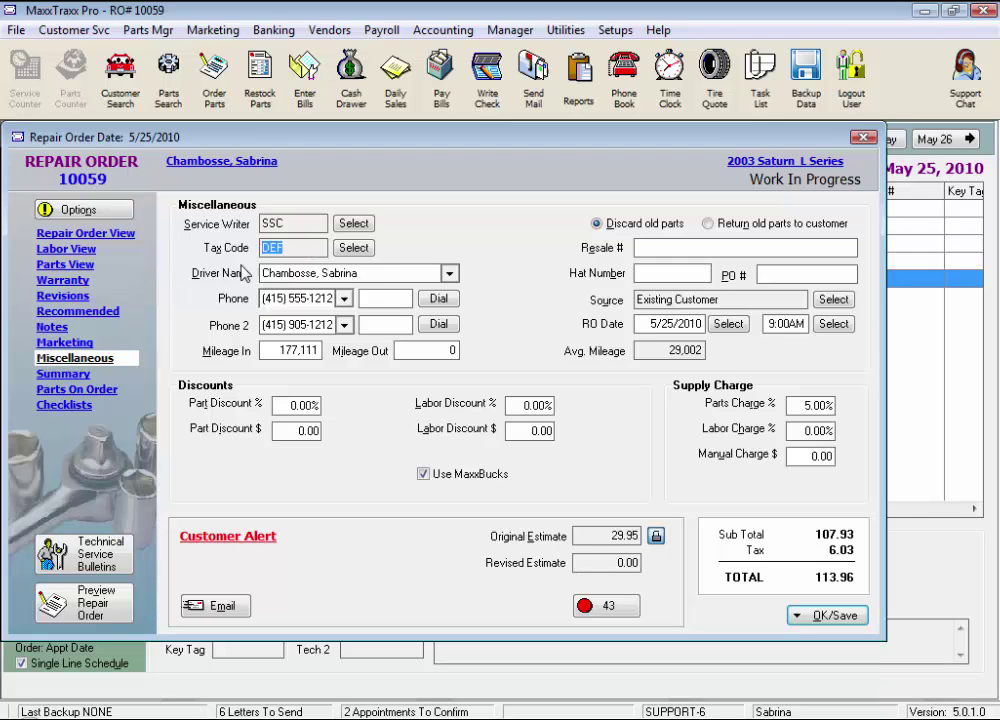
click(449, 276)
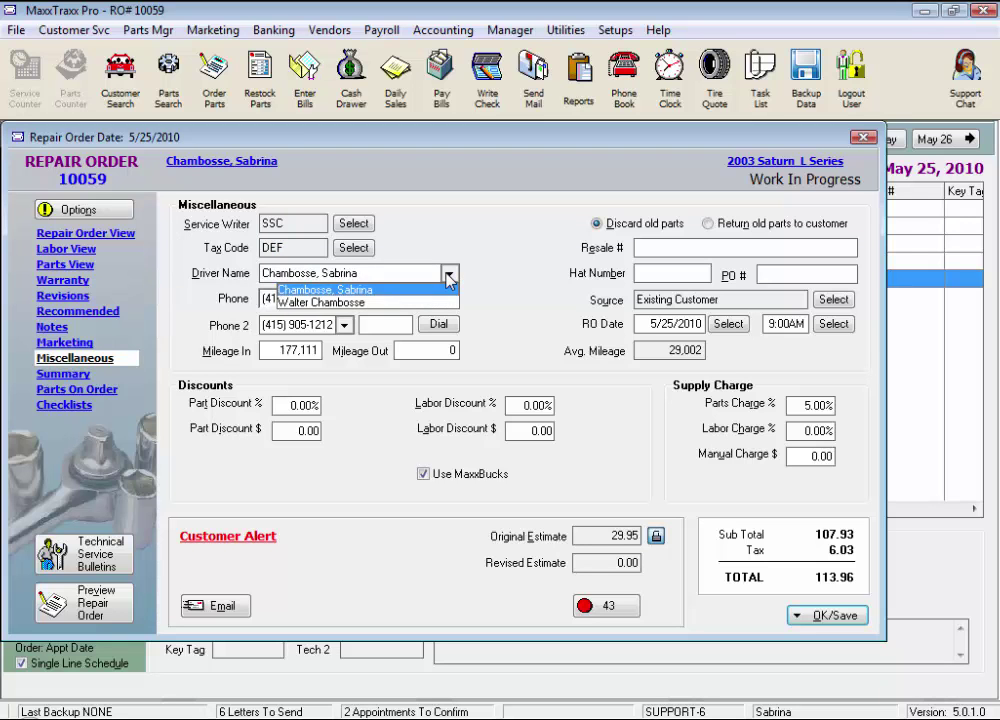
click(449, 276)
click(449, 276)
click(365, 302)
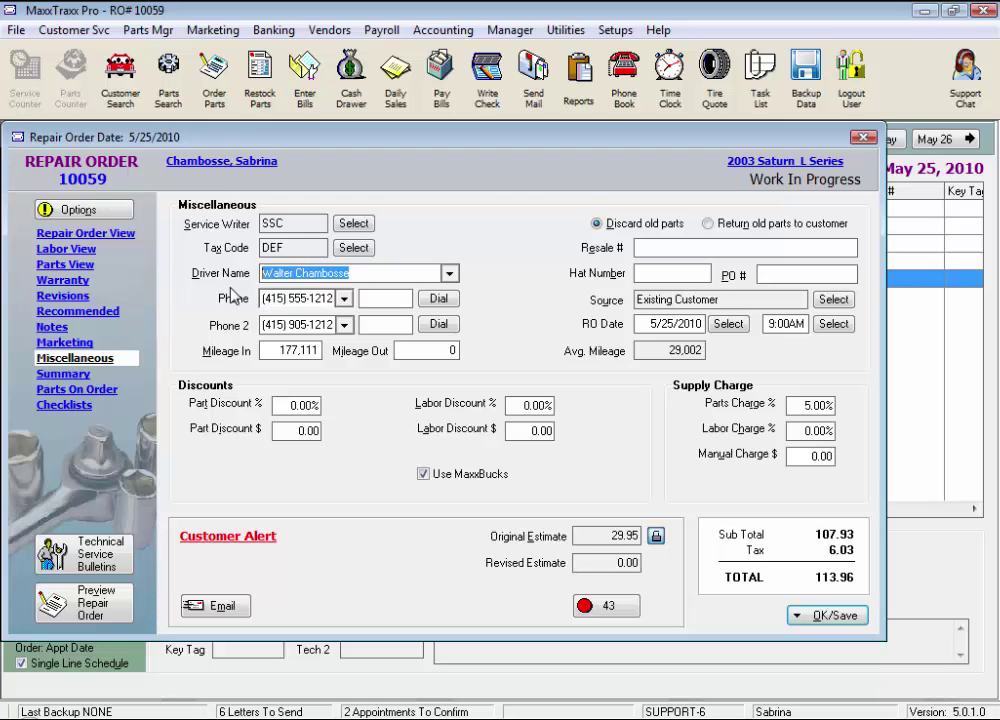
Switch the main phone to the other saved number and return old parts to the customer
click(344, 298)
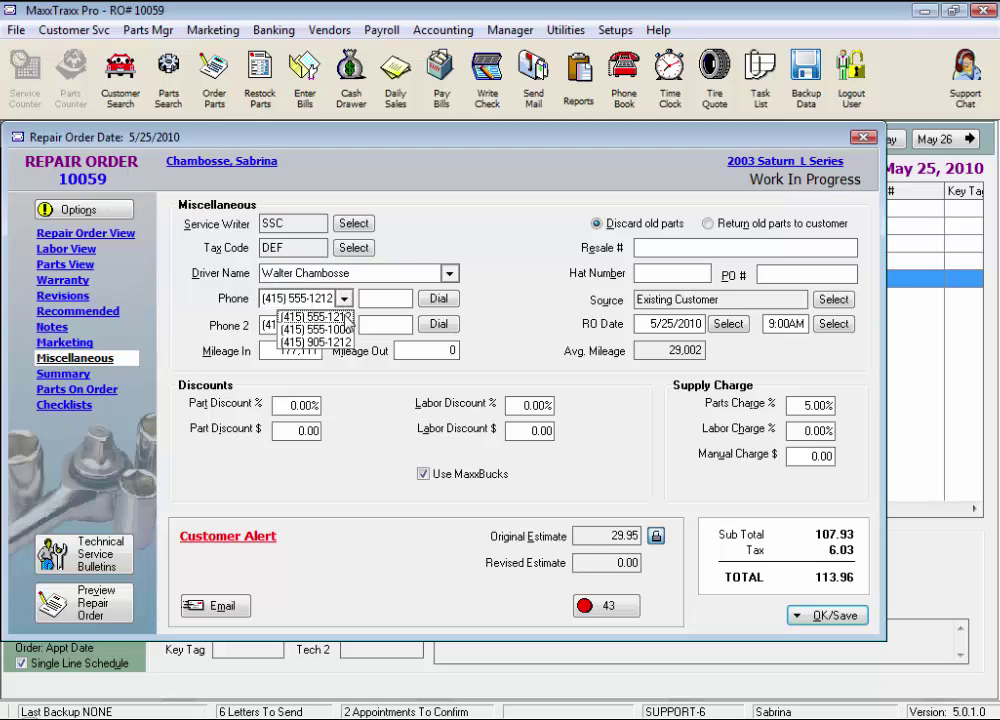
click(345, 329)
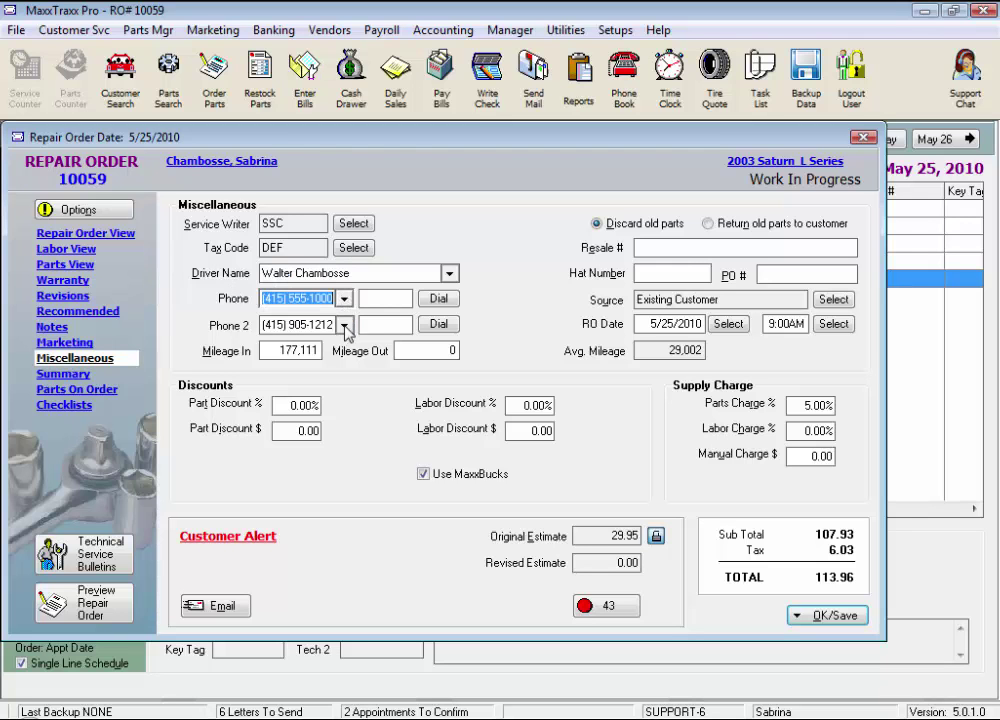
click(268, 350)
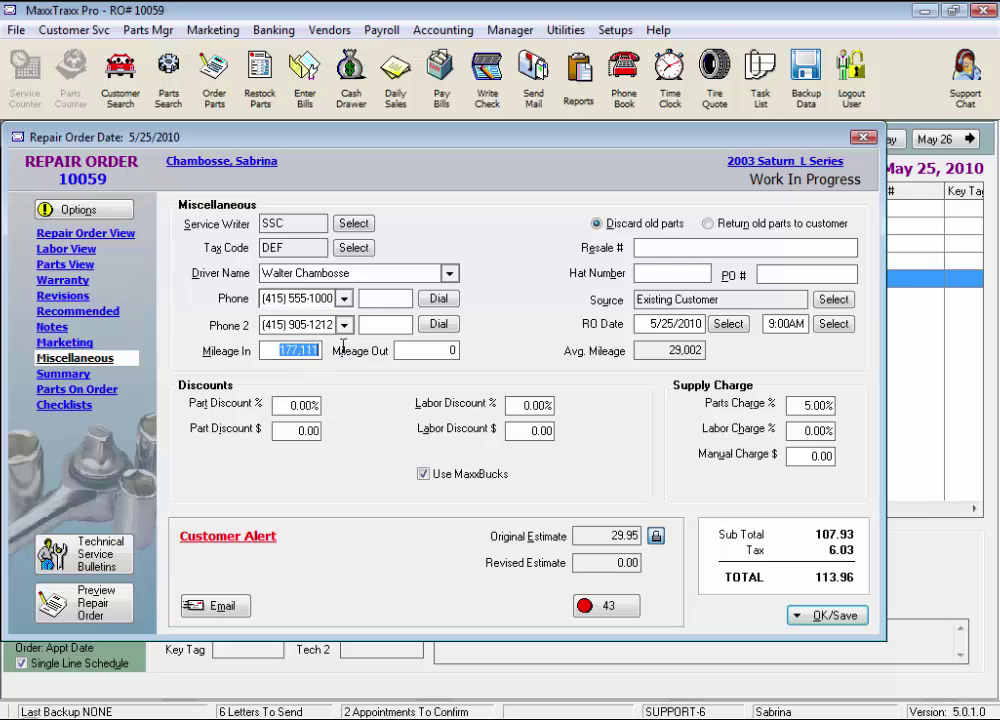
click(440, 351)
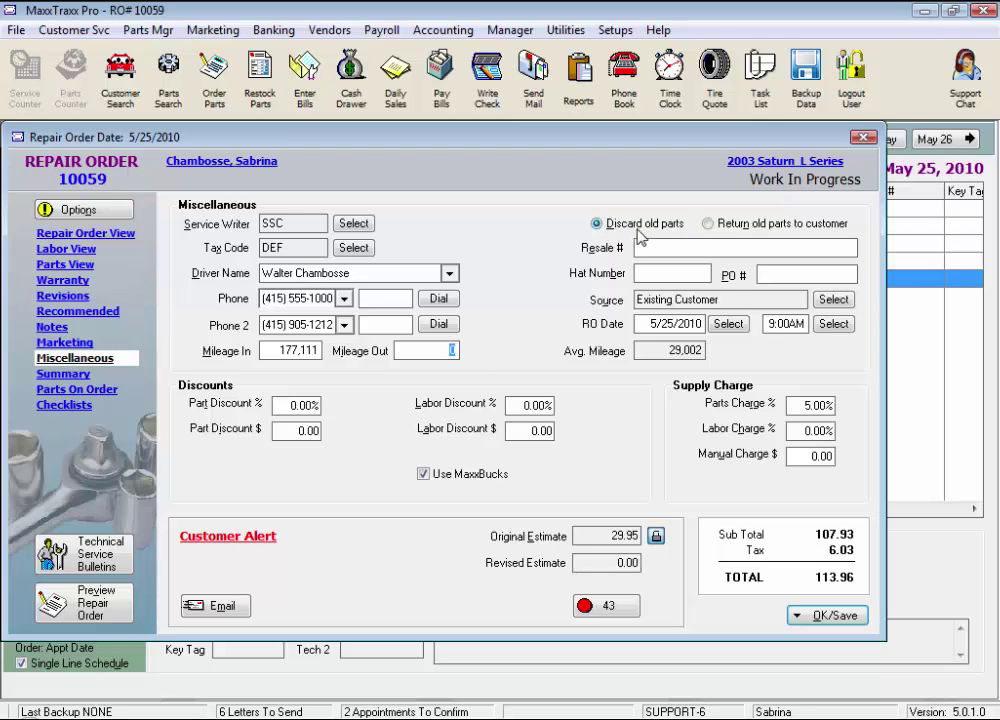
click(716, 226)
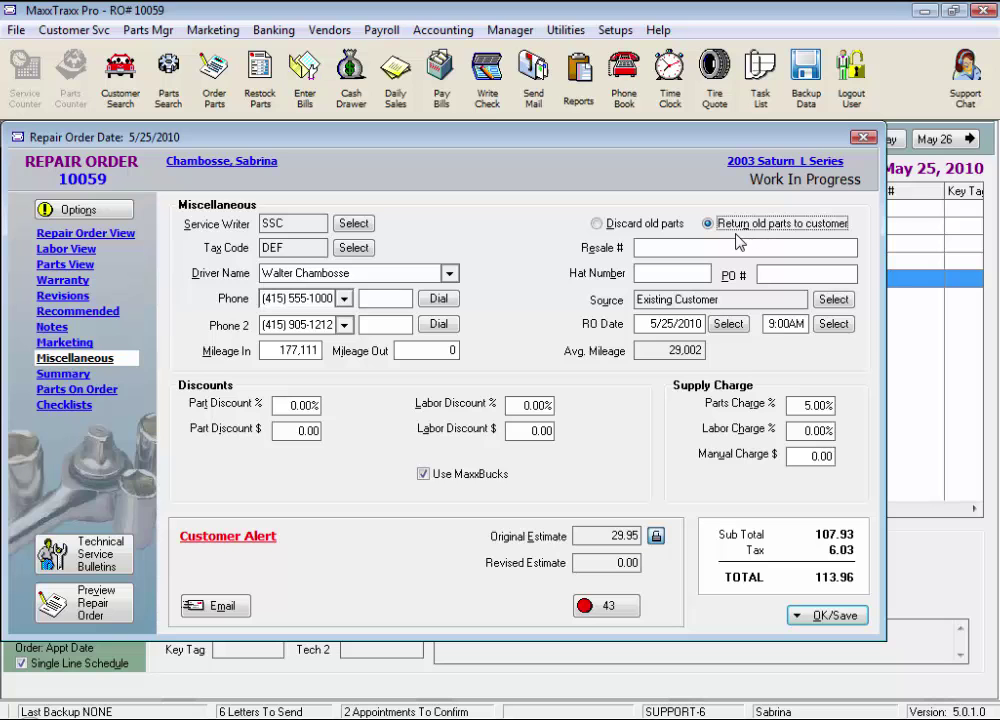
click(643, 270)
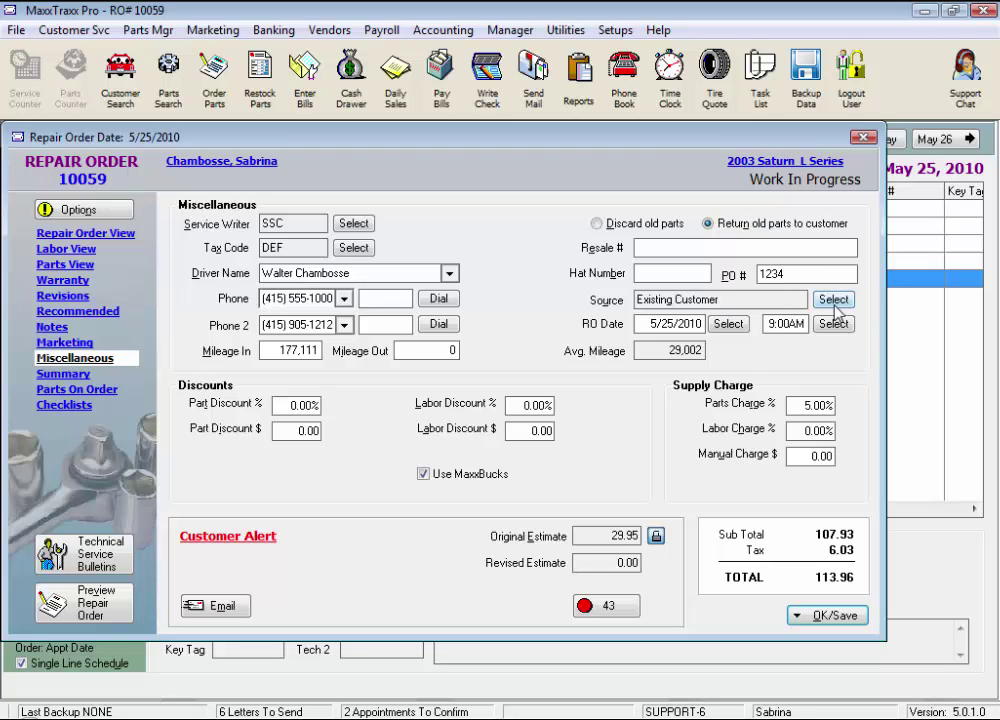
Step through the RO date, time, part and labor discount, and parts charge fields
key(Tab)
click(765, 323)
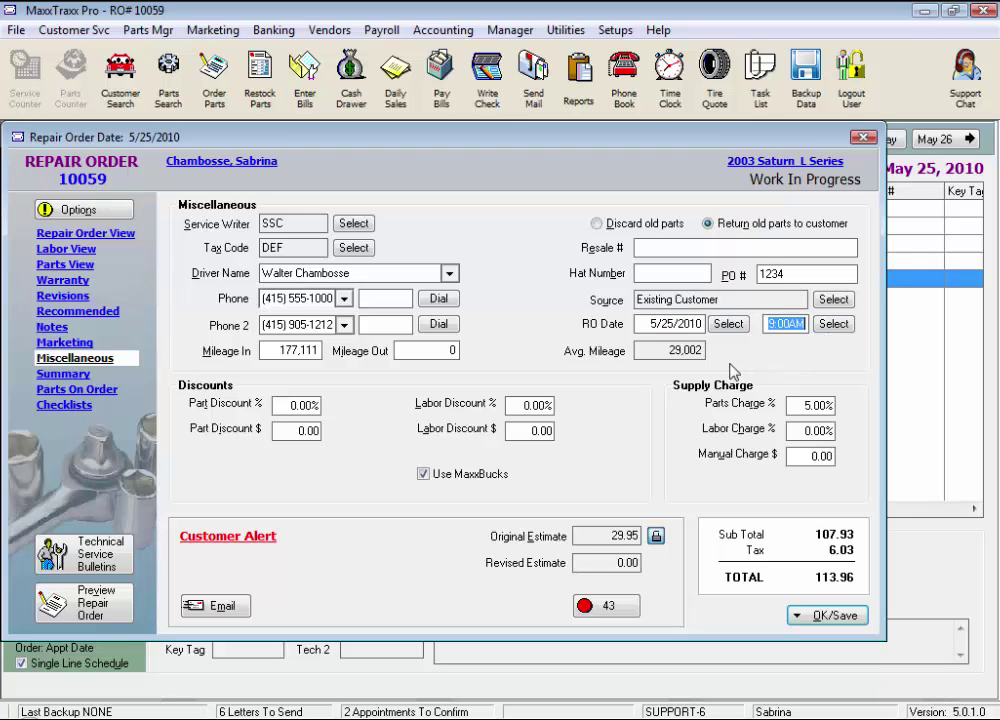
click(279, 405)
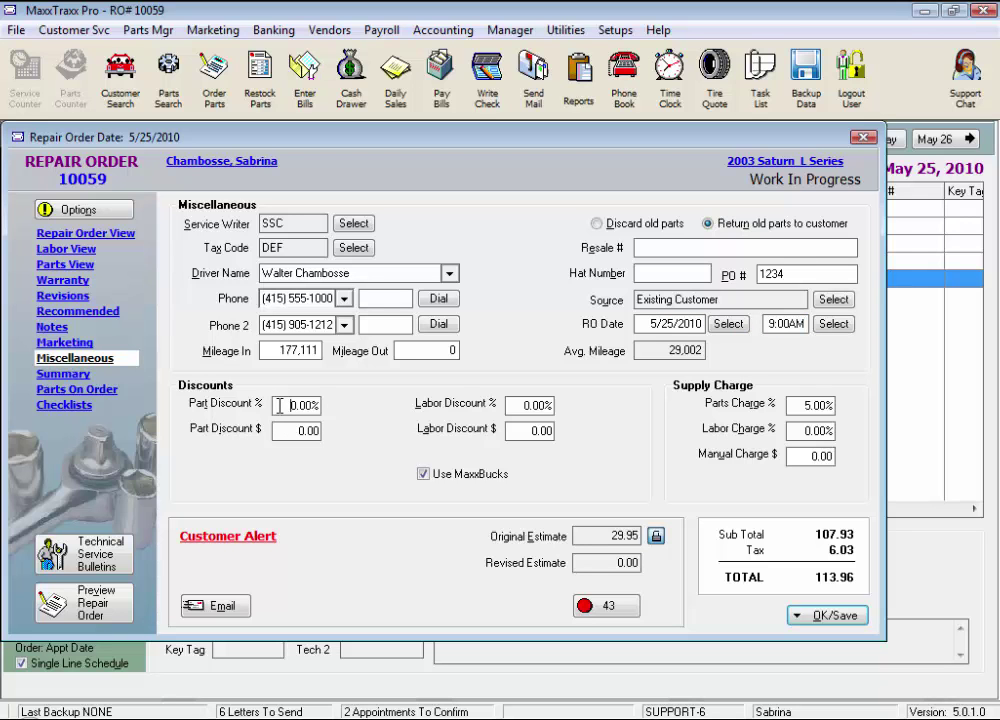
drag(279, 405, 350, 412)
key(Tab)
click(535, 405)
click(523, 436)
click(799, 405)
Set the manual charge to 0, turn off Use MaxxBucks, and show the summary totals
click(811, 456)
text(0)
key(Tab)
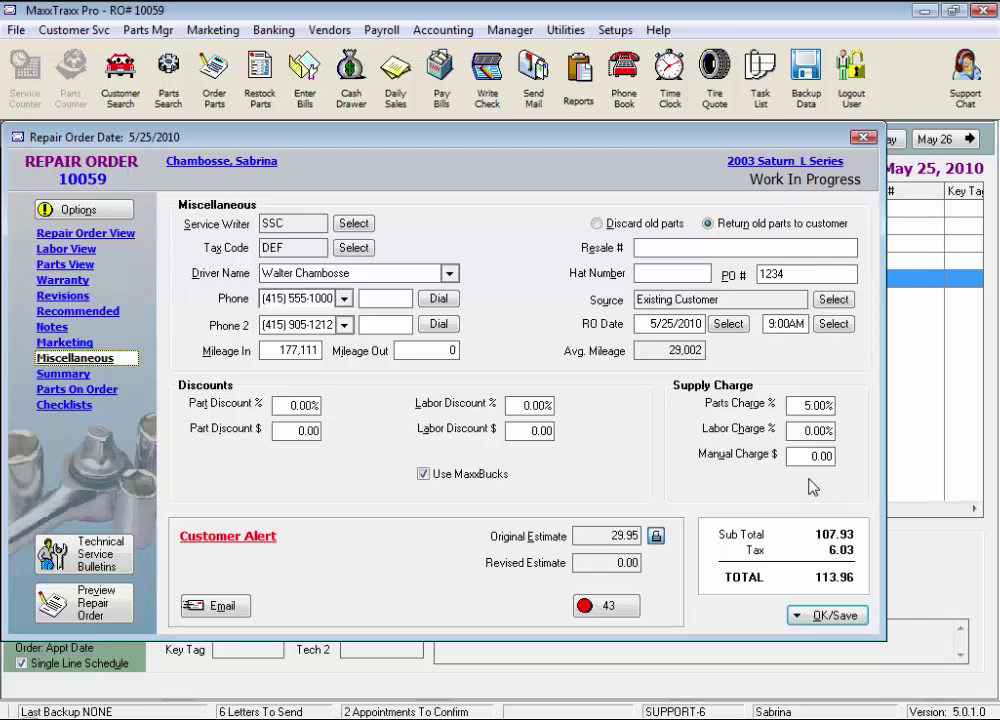
click(424, 478)
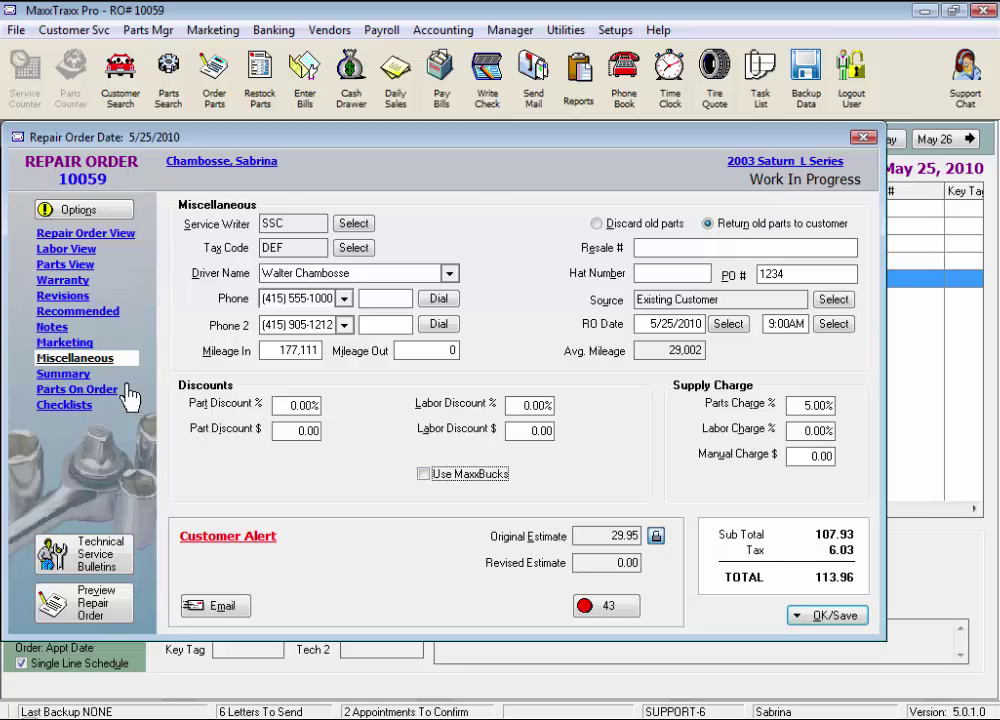
click(100, 375)
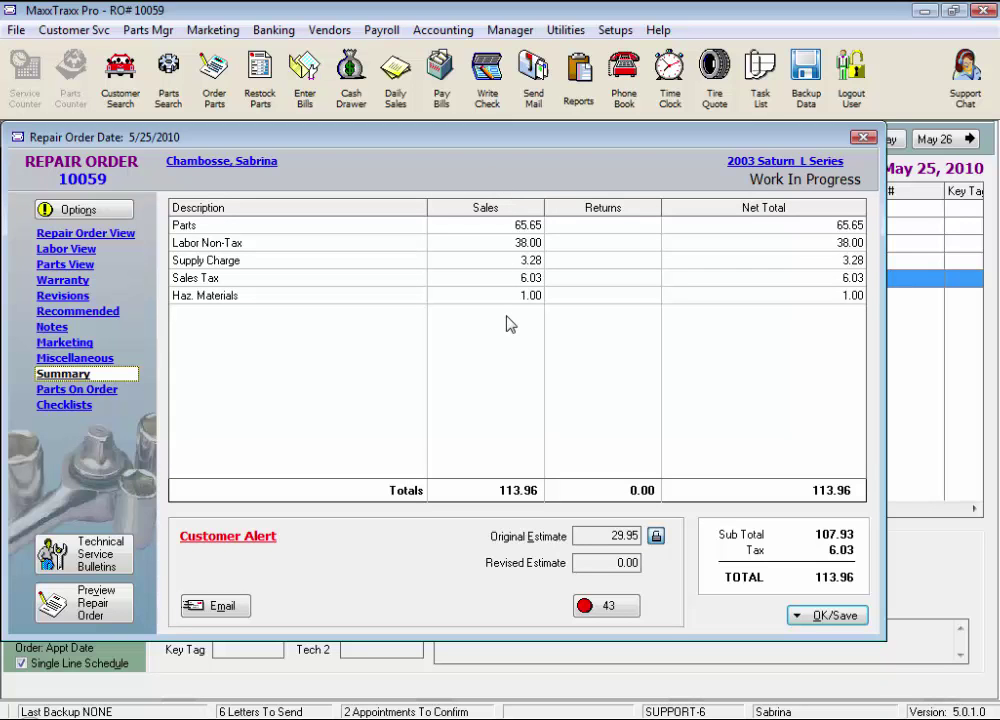
Show the Parts On Order list with the 42891 Air Filter on PO 10062
click(105, 390)
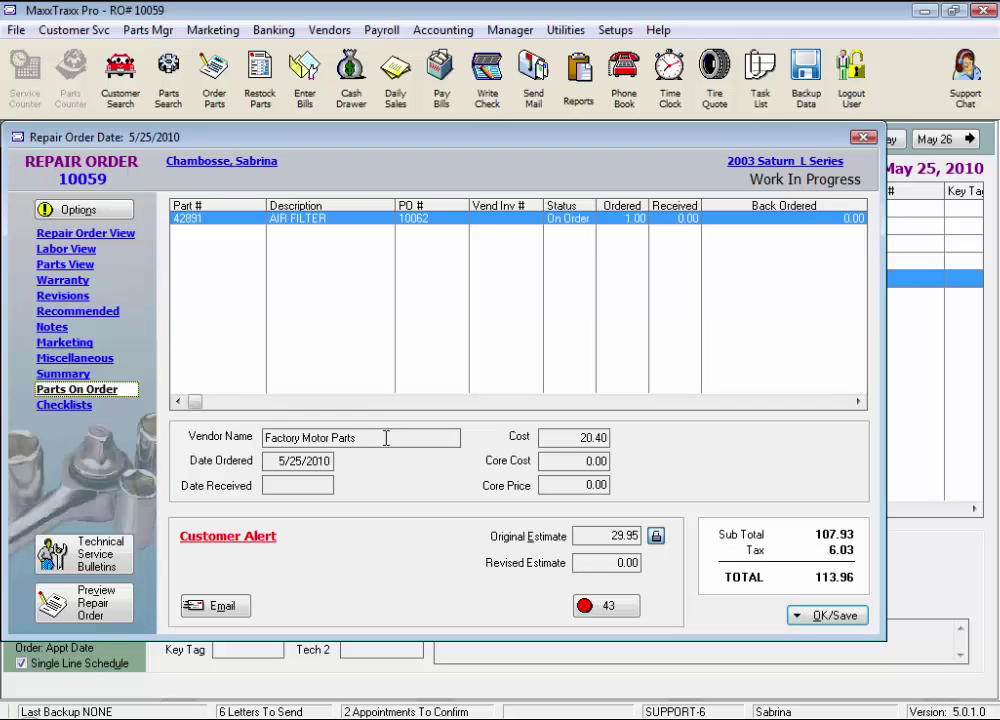
Highlight the Factory Motor Parts vendor name and Date Ordered value, then display the order's checklists
drag(386, 438, 240, 438)
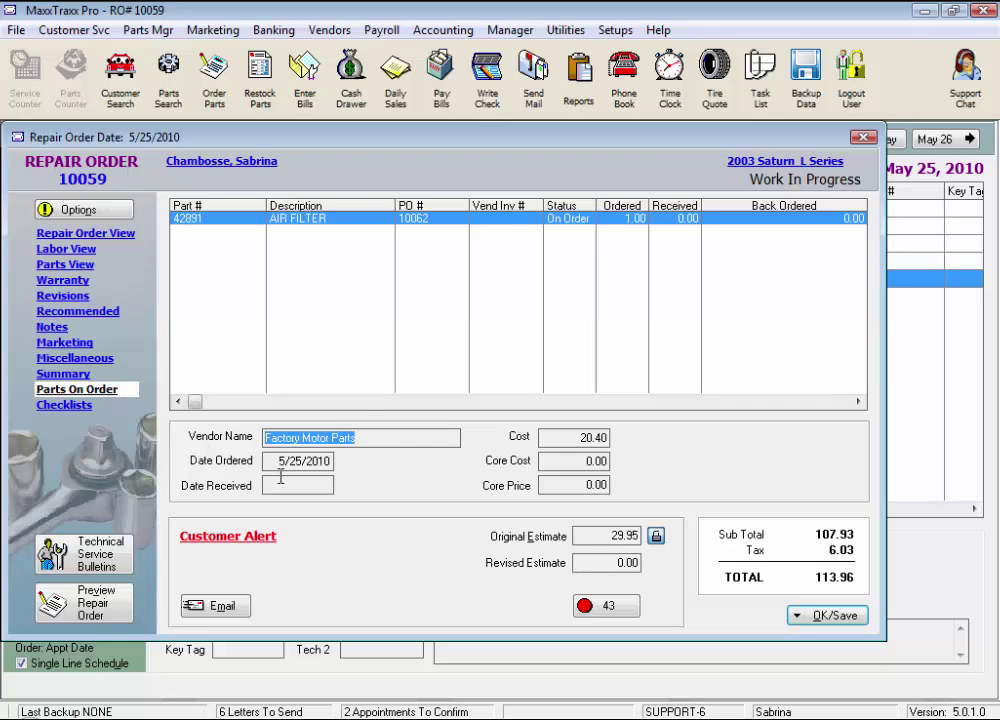
drag(263, 461, 366, 473)
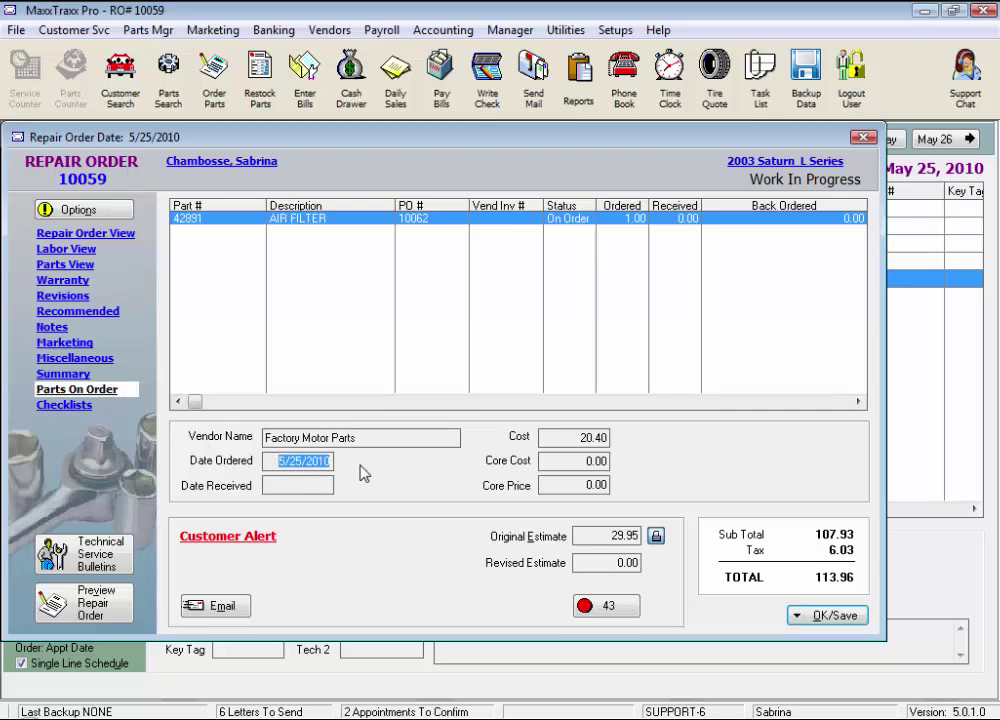
click(80, 413)
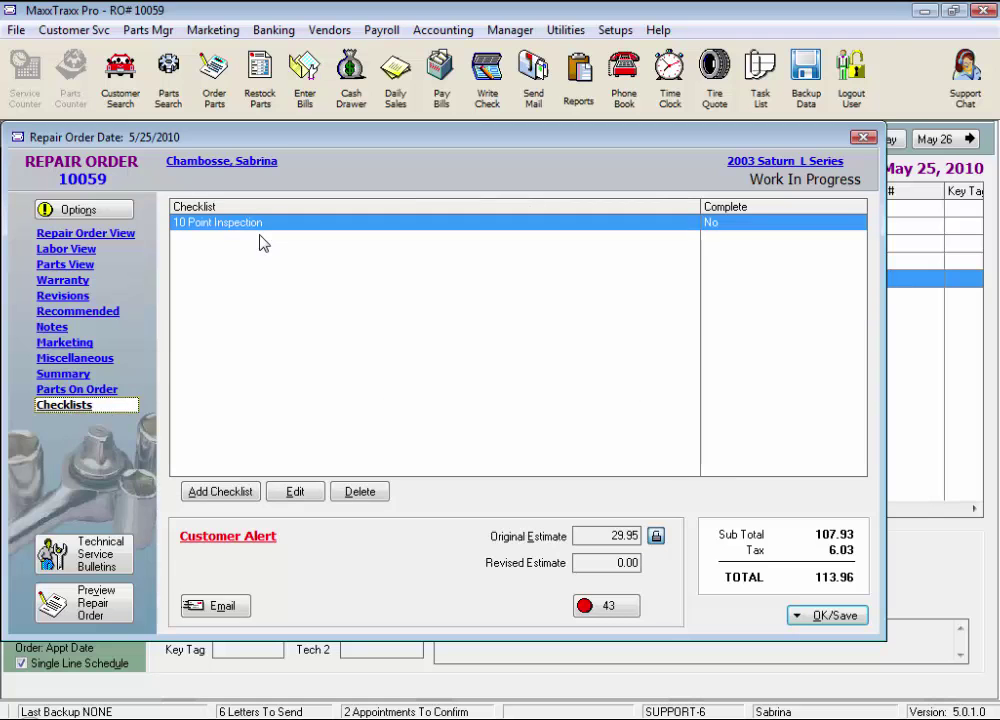
click(229, 494)
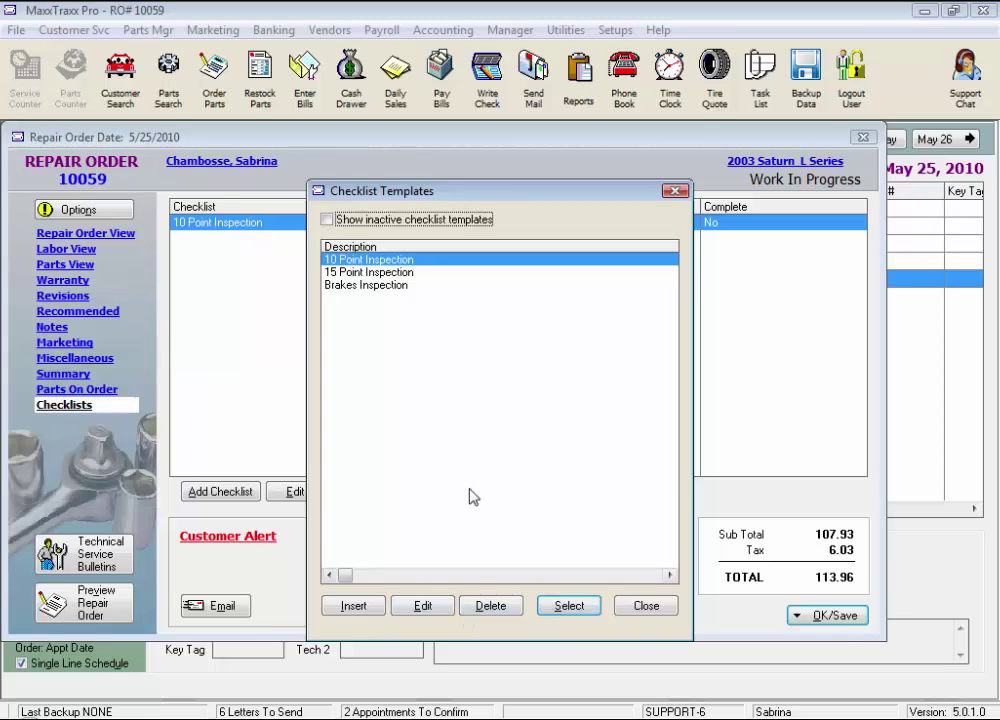
click(328, 222)
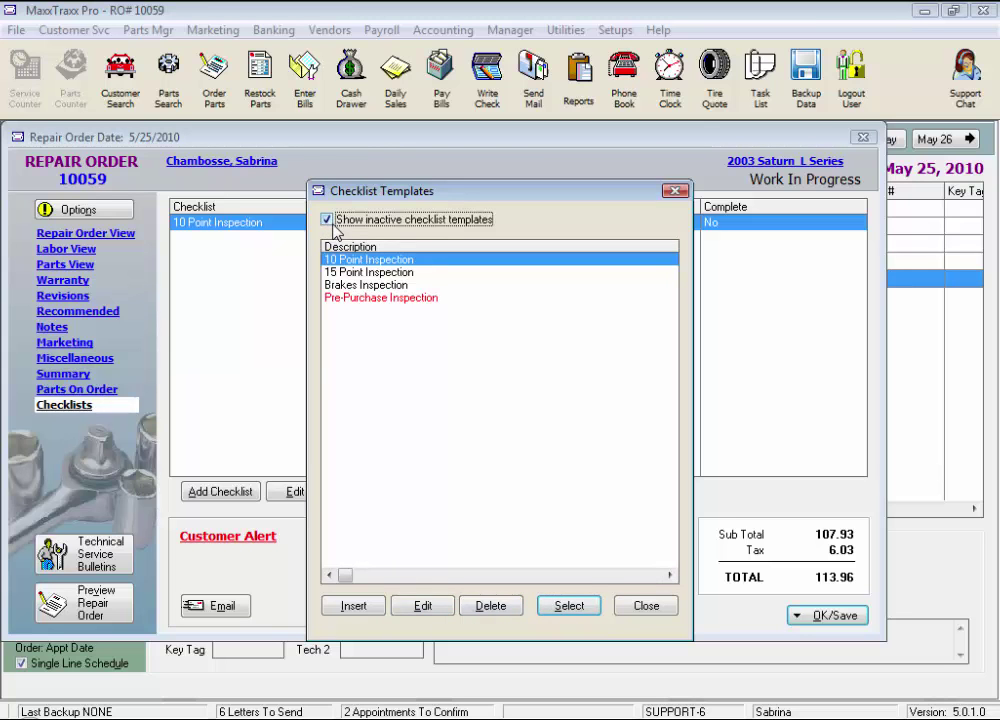
click(398, 298)
right_click(398, 300)
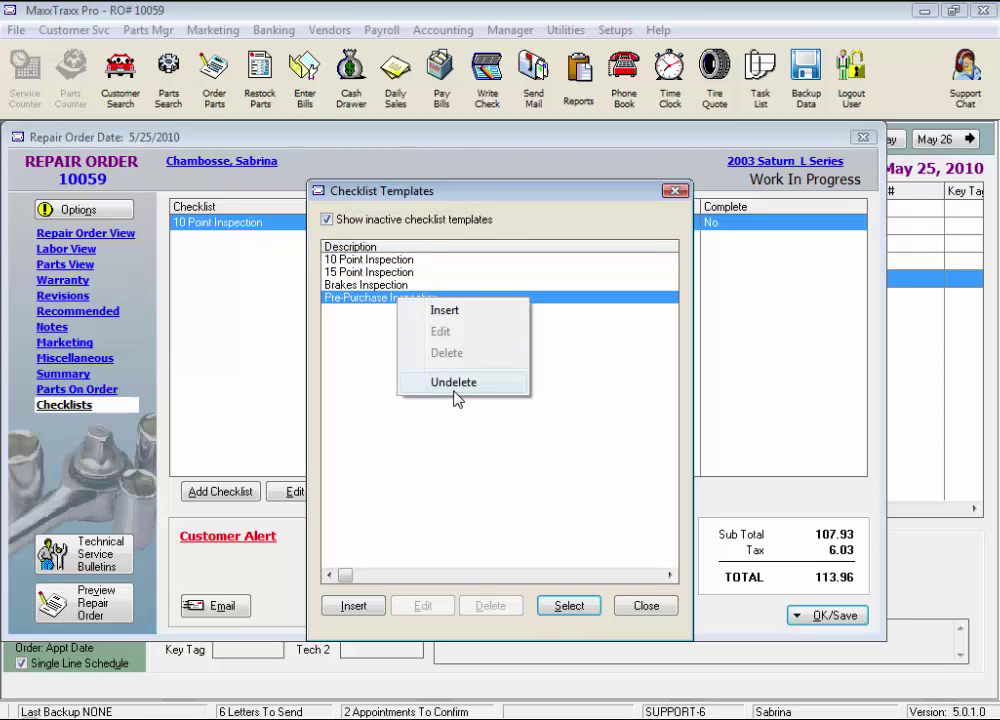
click(450, 274)
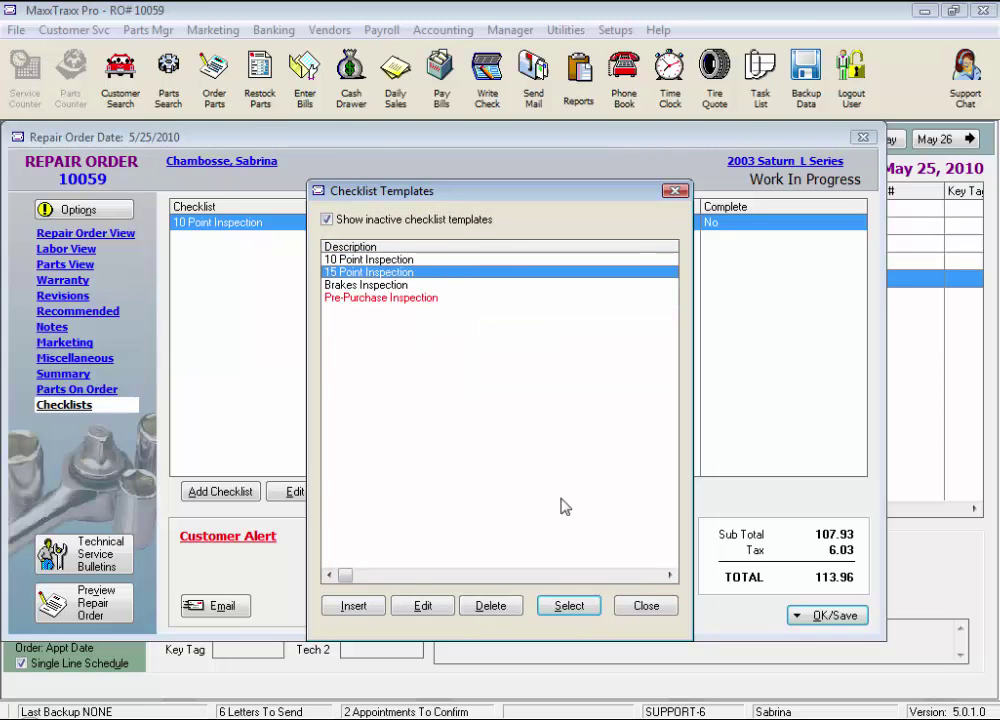
click(641, 607)
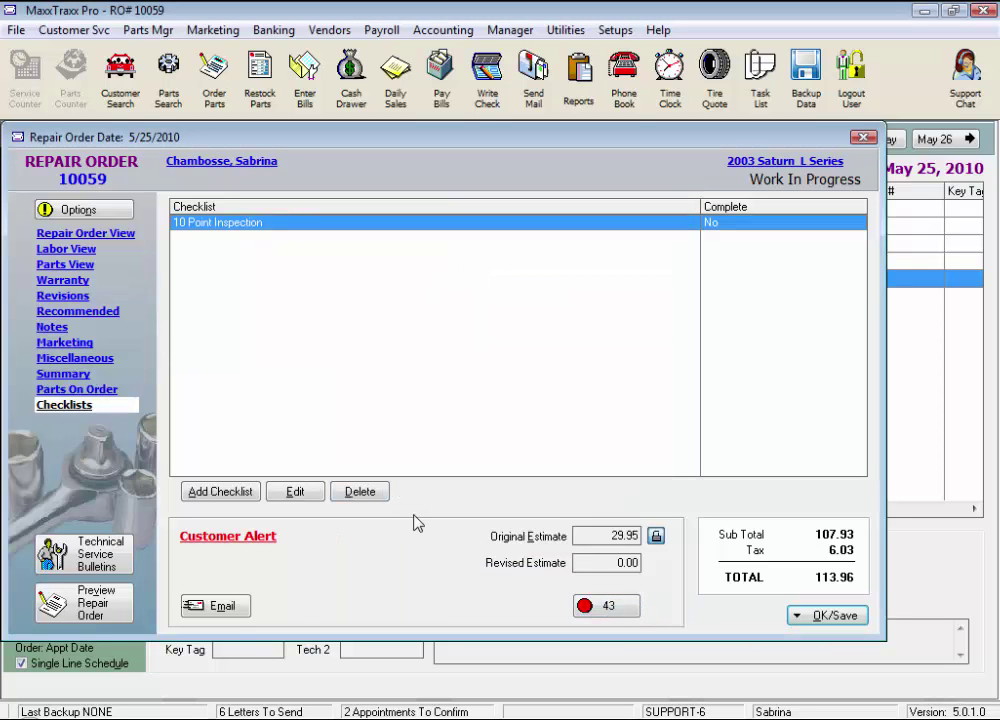
Mark the 10 Point Inspection checklist as Completed, leaving all items Not Inspected
click(295, 492)
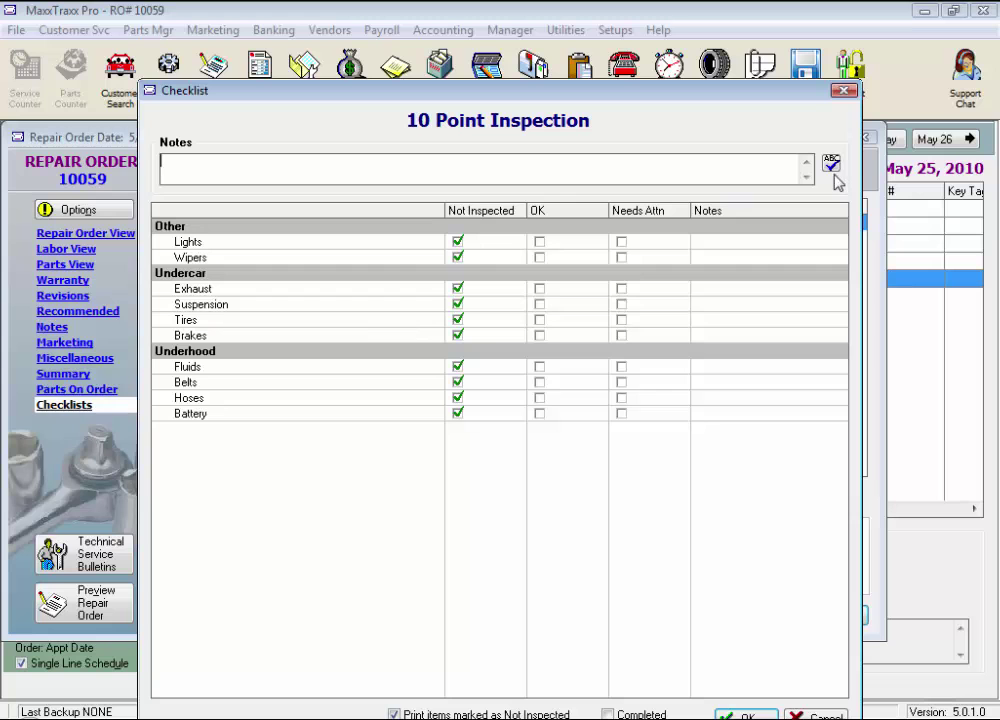
click(607, 714)
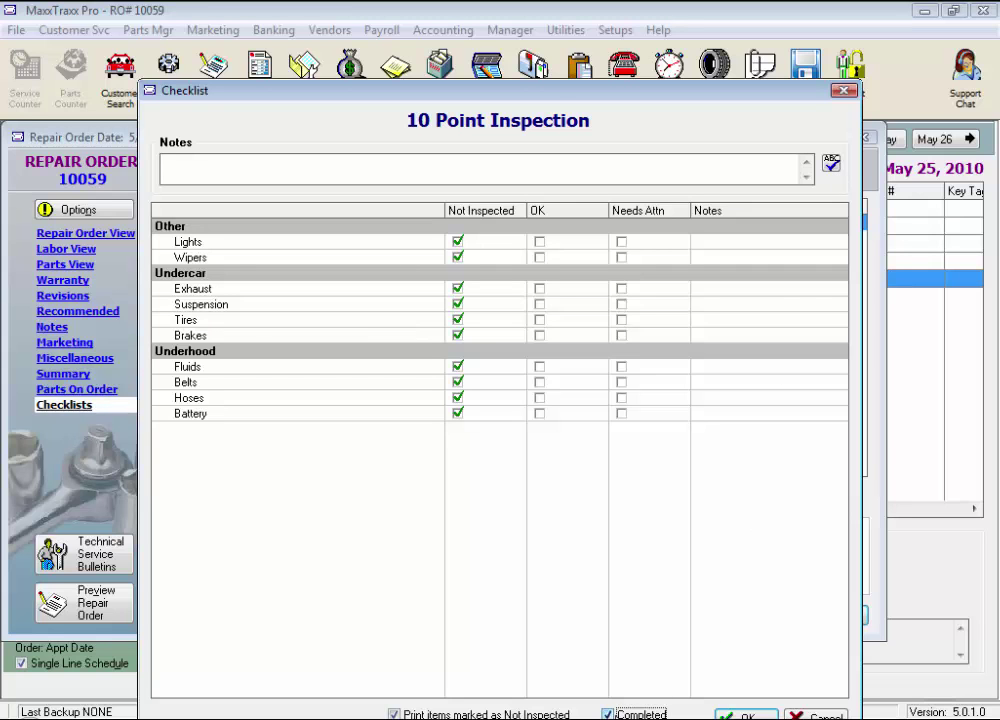
click(755, 716)
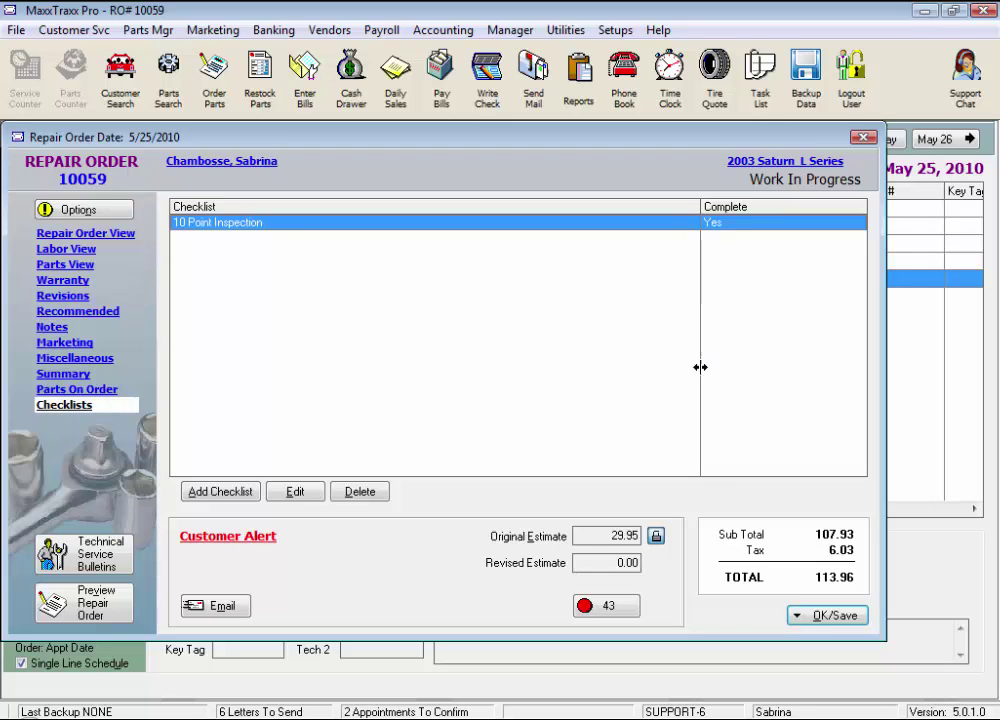
Unlock the 29.95 Original Estimate for editing and bring up the order's OK/Save choices
click(656, 538)
click(656, 538)
click(628, 562)
click(656, 538)
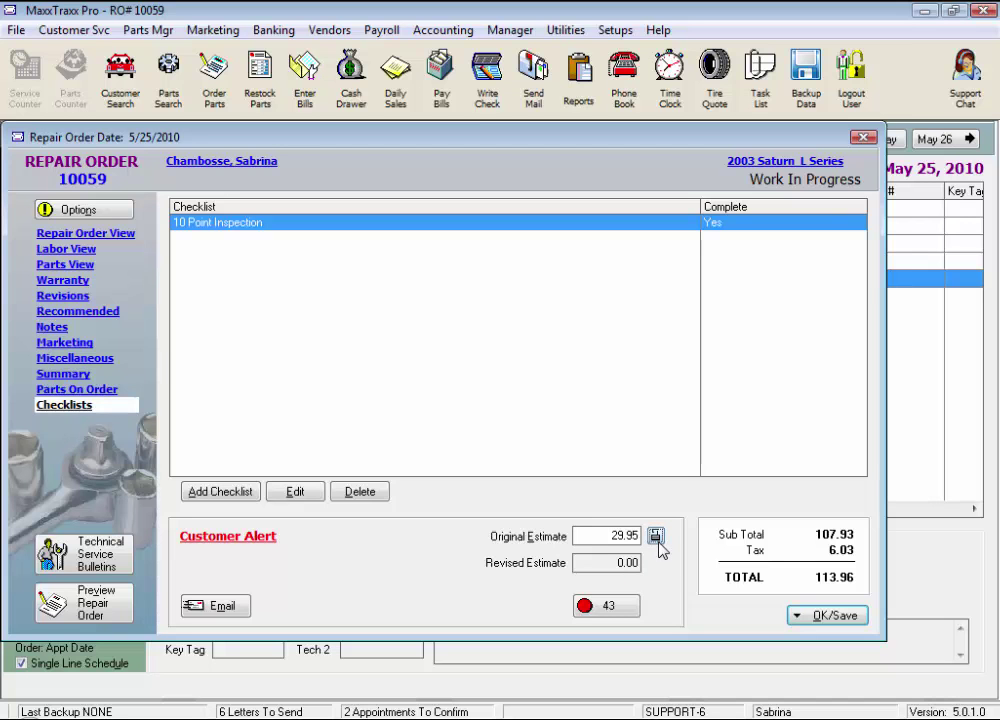
click(810, 616)
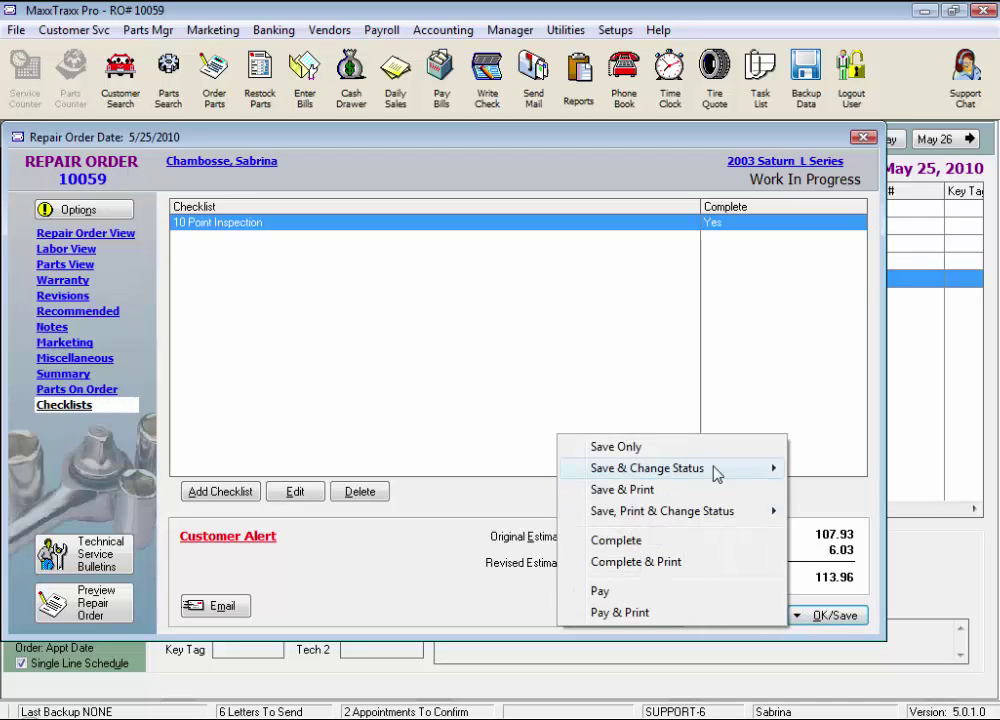